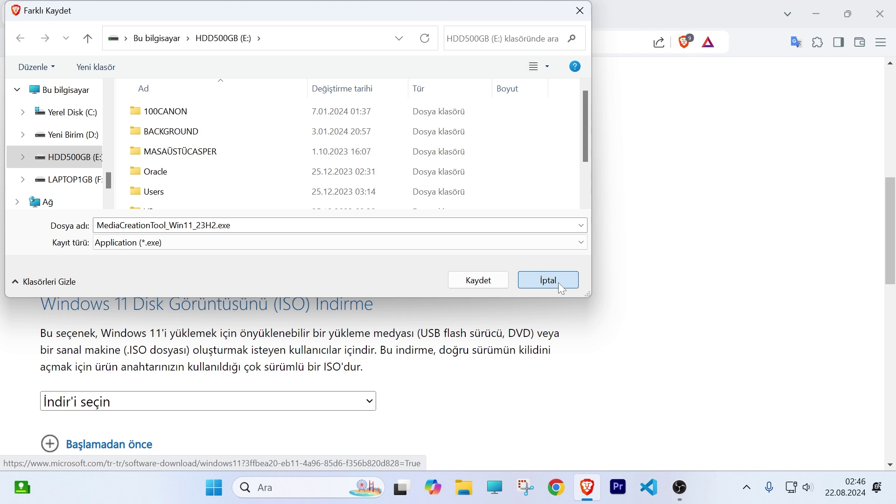
# Cancel saving the Media Creation Tool and choose Windows 11 (multi-edition ISO) as the disk image to download
pyautogui.click(559, 282)
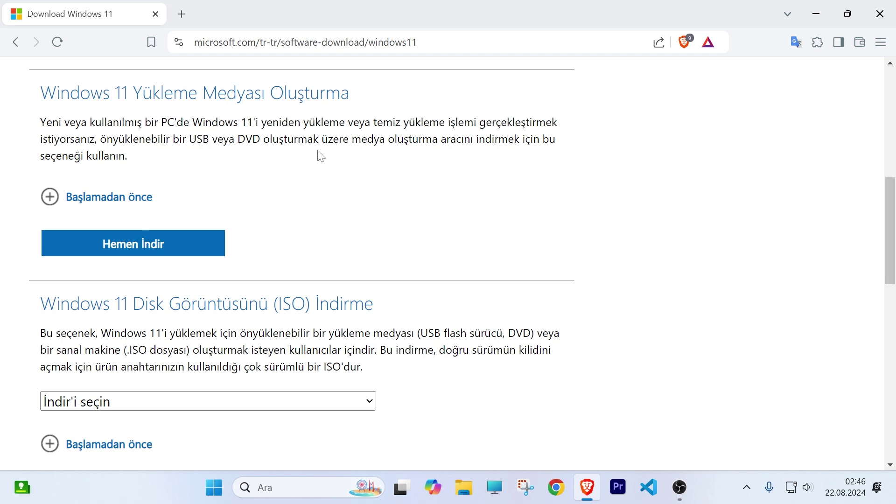
pyautogui.scroll(-3, 244, 194)
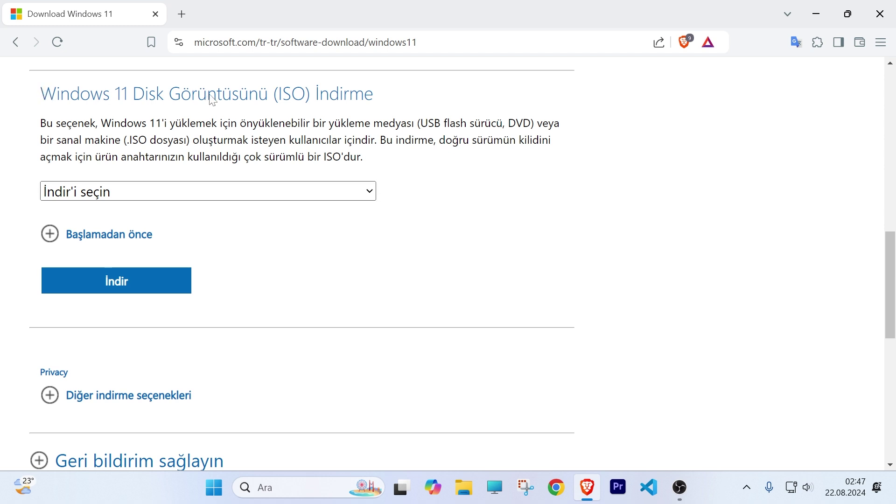
pyautogui.moveTo(304, 97); pyautogui.dragTo(278, 95)
pyautogui.click(196, 135)
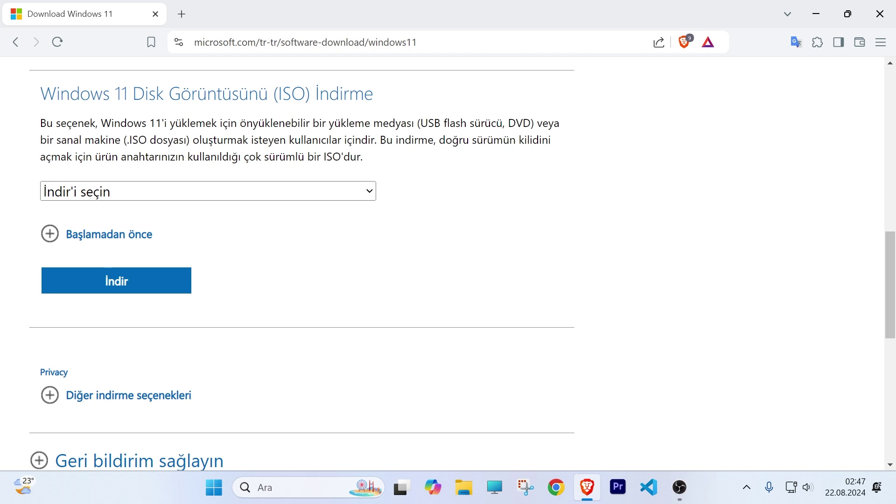
pyautogui.click(171, 189)
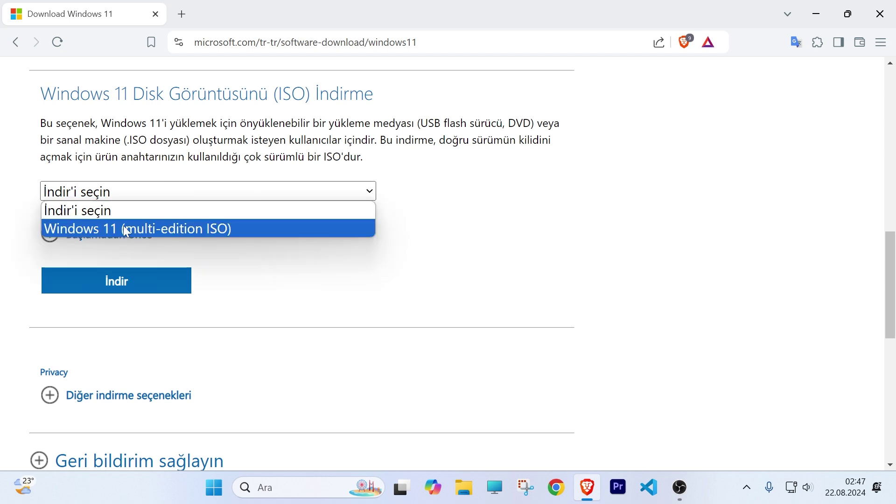
pyautogui.click(64, 232)
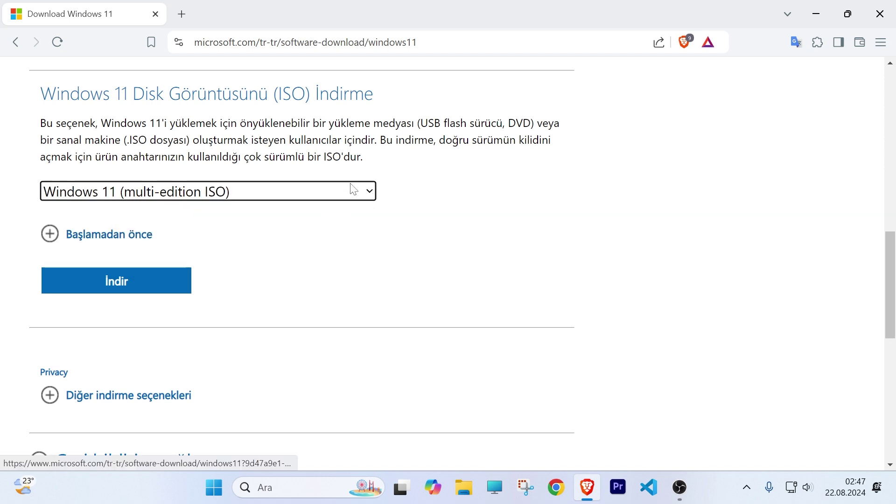
# Expand the "Başlamadan önce" notes for the ISO download and read the requirements
pyautogui.click(50, 233)
pyautogui.scroll(-1, 322, 171)
pyautogui.scroll(1, 303, 131)
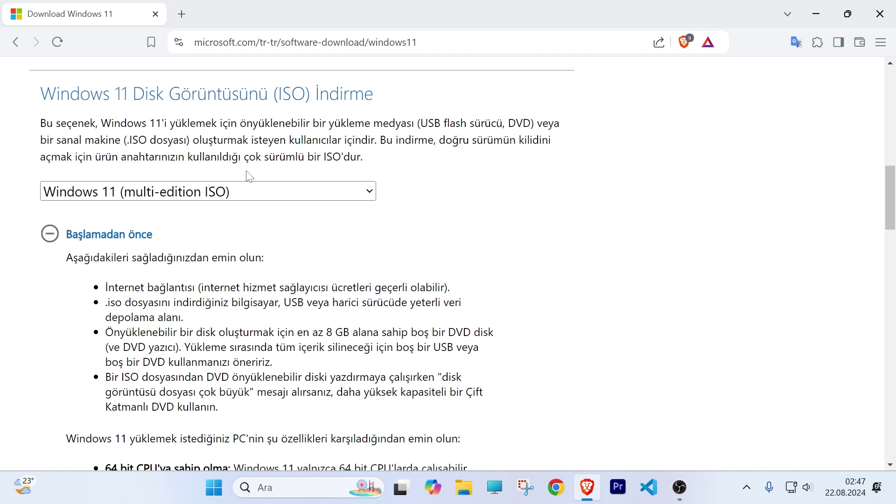
pyautogui.scroll(-5, 212, 231)
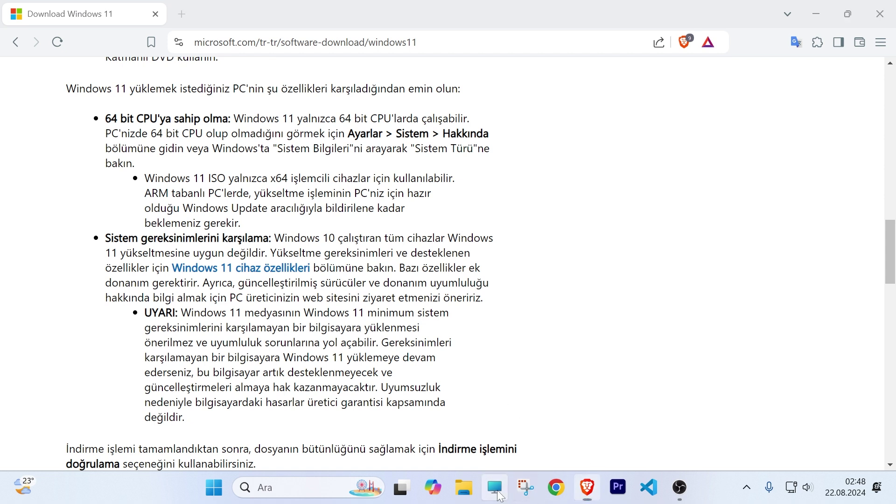
pyautogui.rightClick(494, 487)
pyautogui.click(476, 427)
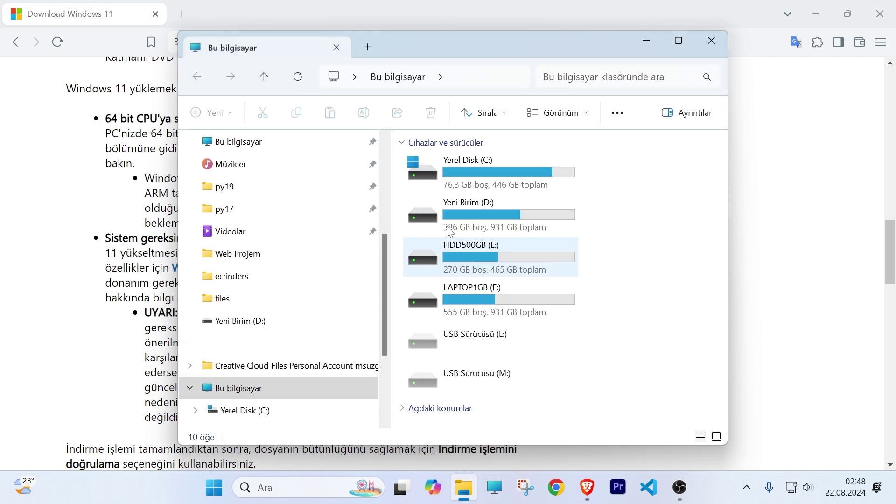
pyautogui.hotkey('alt', 'F4')
# Switch to Windows Settings, open the system information page and maximize it
pyautogui.rightClick(214, 487)
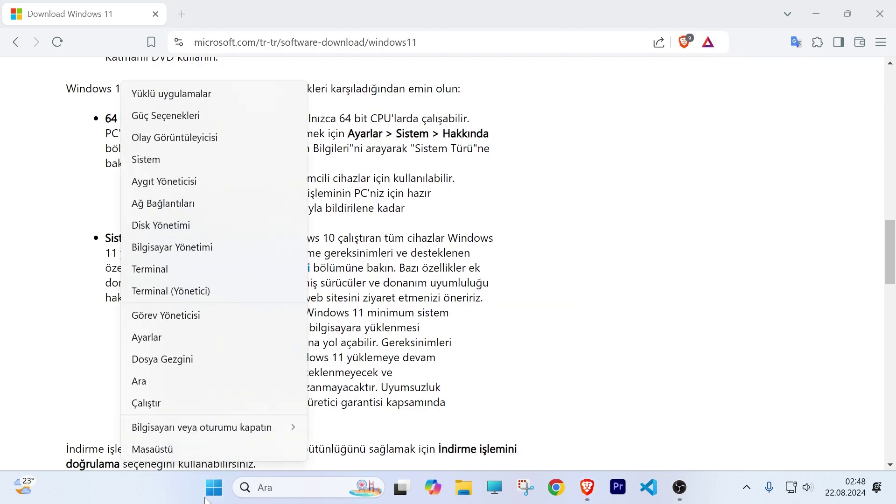
pyautogui.click(159, 160)
pyautogui.doubleClick(214, 93)
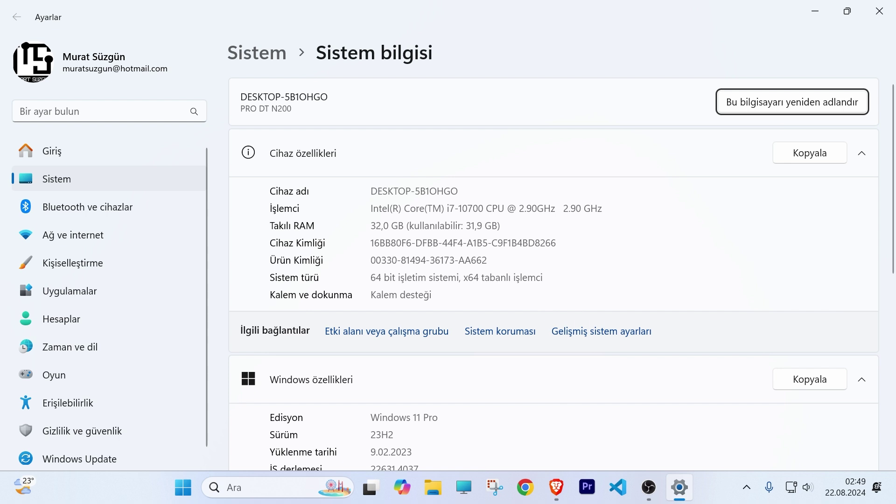
# Examine the system type entry for the operating system and processor architecture, look over the Windows specifications, and close Settings
pyautogui.moveTo(543, 277); pyautogui.dragTo(370, 277)
pyautogui.moveTo(463, 277); pyautogui.dragTo(543, 277)
pyautogui.doubleClick(527, 277)
pyautogui.click(419, 274)
pyautogui.scroll(-3, 419, 273)
pyautogui.scroll(2, 412, 256)
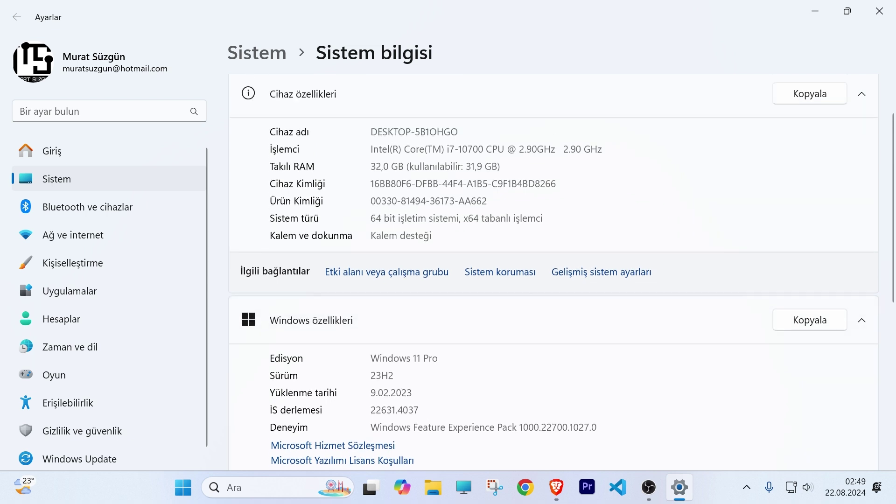
pyautogui.moveTo(463, 218); pyautogui.dragTo(543, 218)
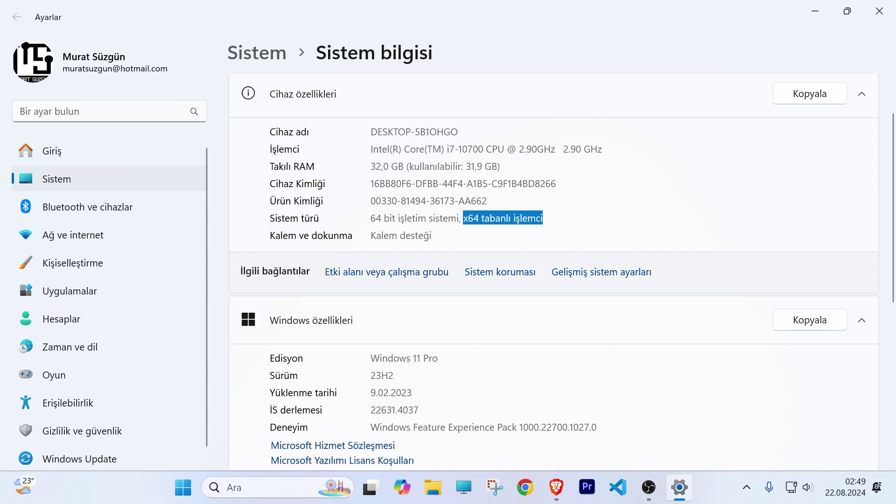
pyautogui.click(364, 223)
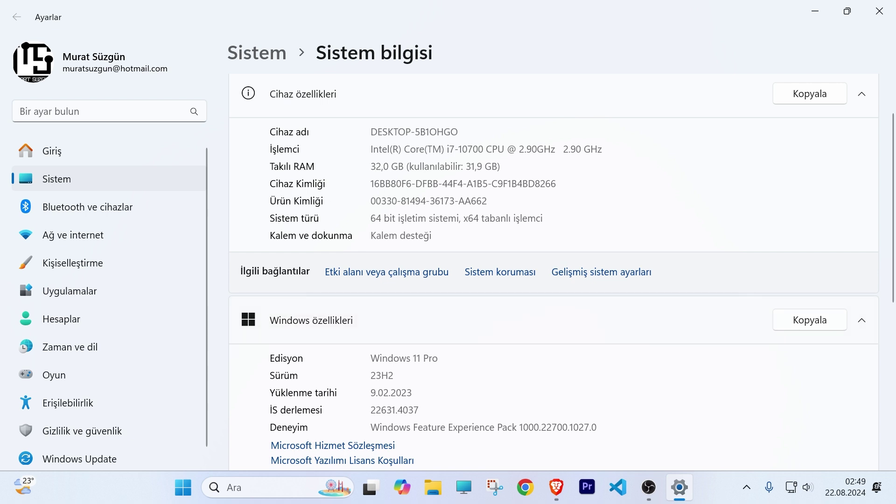
pyautogui.scroll(-6, 394, 366)
pyautogui.scroll(7, 400, 330)
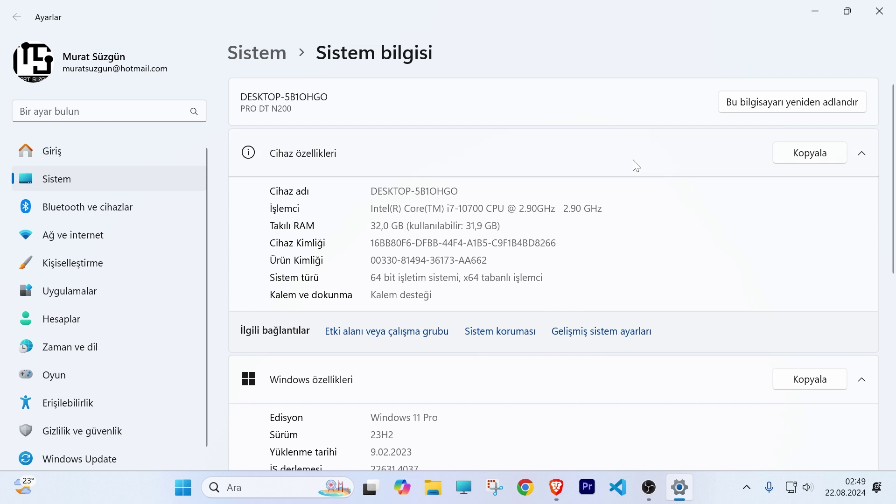
pyautogui.click(879, 12)
# Submit the download request for the selected Windows 11 multi-edition ISO
pyautogui.scroll(-8, 196, 275)
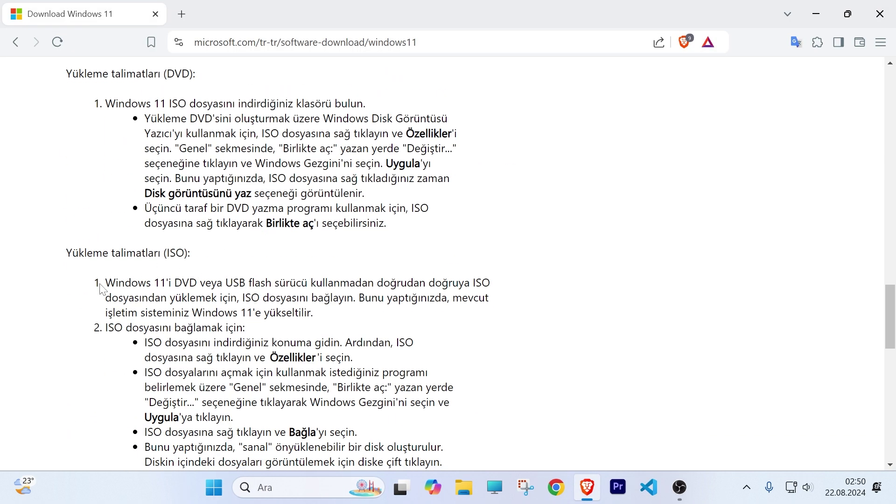
pyautogui.scroll(-5, 181, 246)
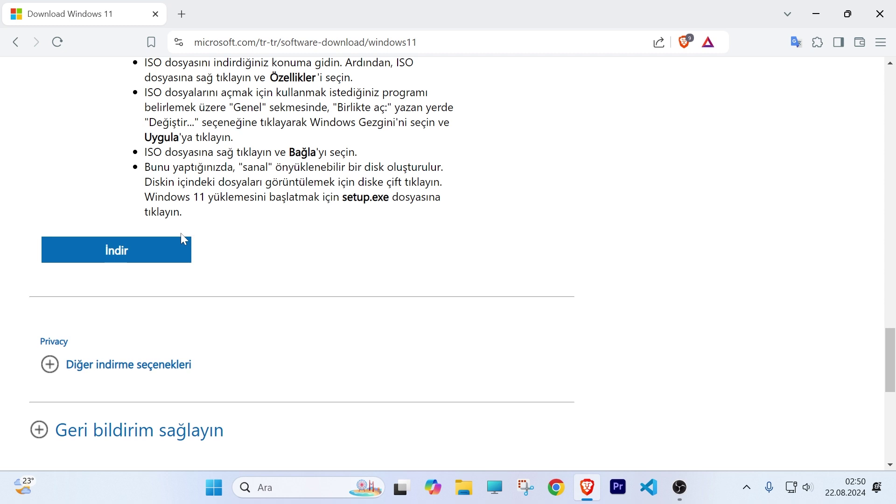
pyautogui.click(120, 261)
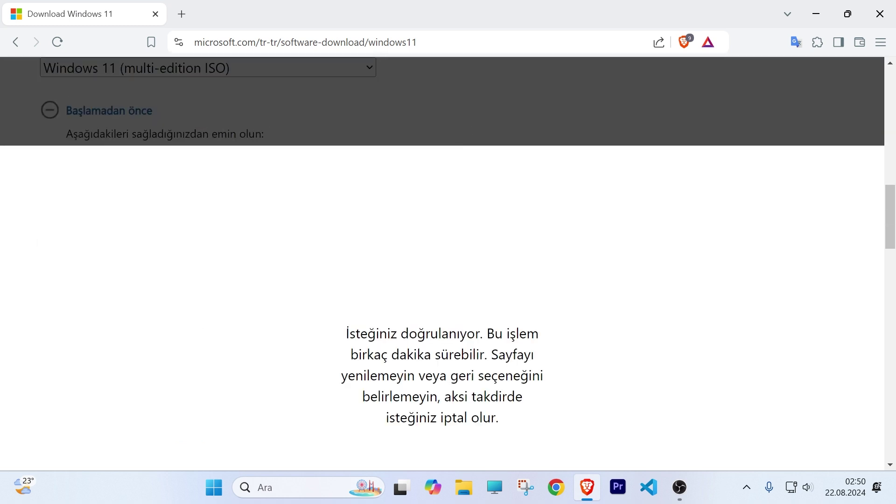
# Choose Türkçe as the product language and confirm the selection
pyautogui.click(117, 264)
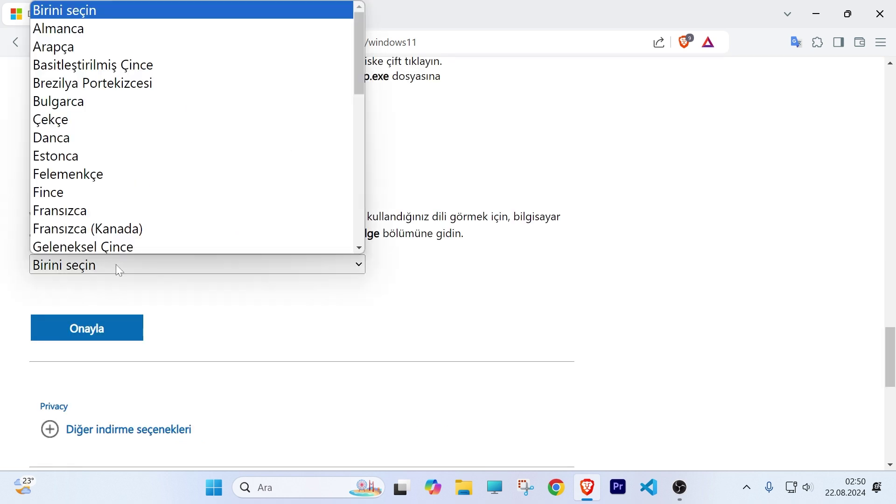
pyautogui.scroll(-1, 194, 223)
pyautogui.scroll(1, 248, 187)
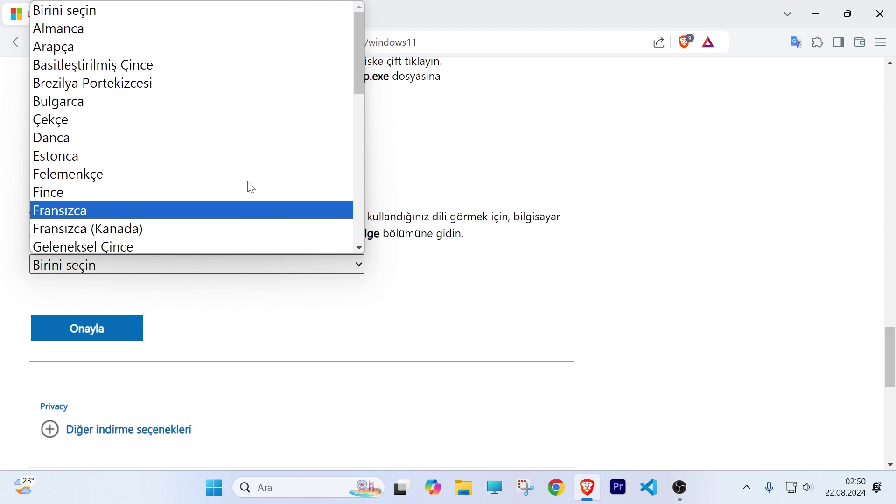
pyautogui.scroll(-8, 222, 190)
pyautogui.click(180, 195)
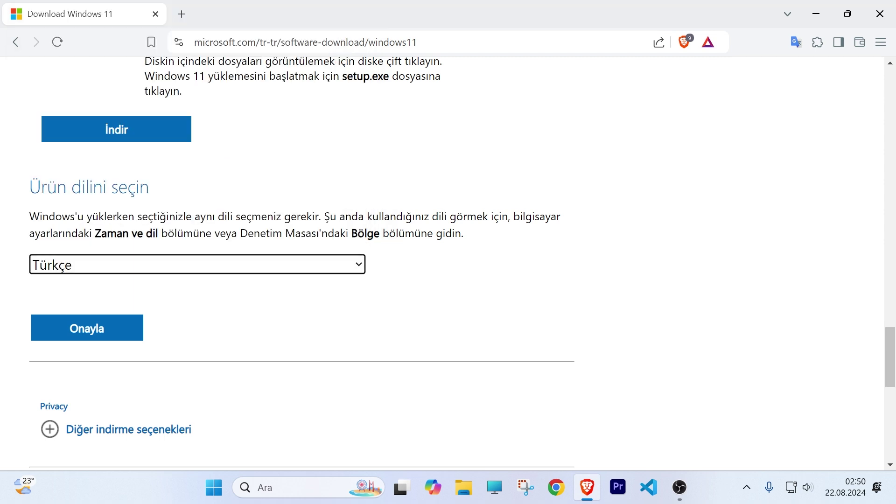
pyautogui.click(104, 335)
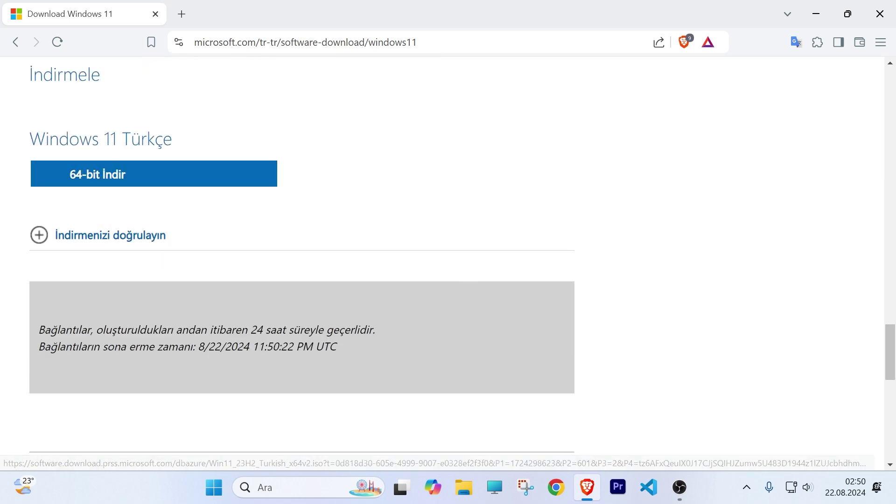
# Start the 64-bit Turkish Windows 11 download and save it as Win11_23H2_Turkish_x64v2.iso on the HDD500GB (E:) drive
pyautogui.scroll(3, 124, 174)
pyautogui.scroll(-1, 114, 199)
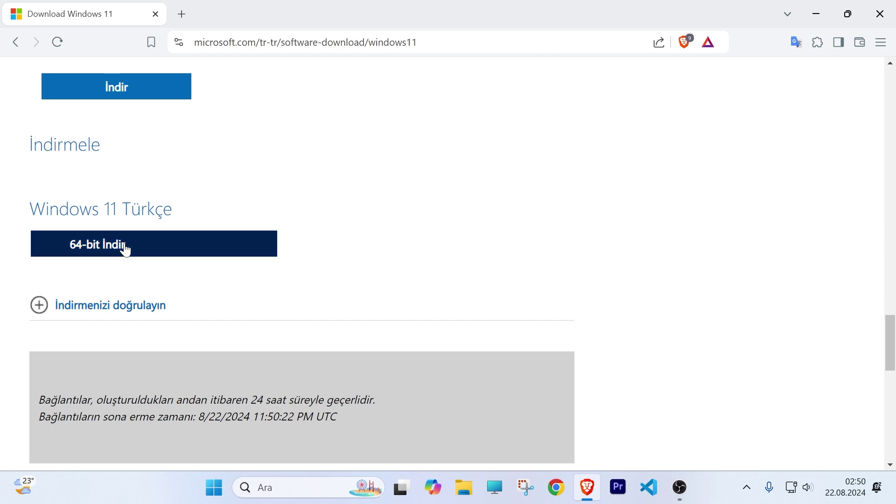
pyautogui.click(104, 254)
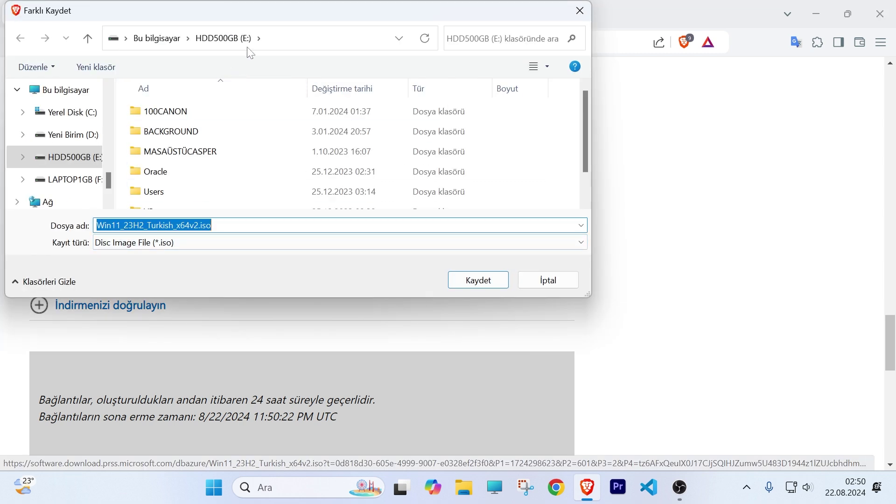
pyautogui.click(211, 226)
pyautogui.moveTo(211, 225); pyautogui.dragTo(96, 225)
pyautogui.click(140, 226)
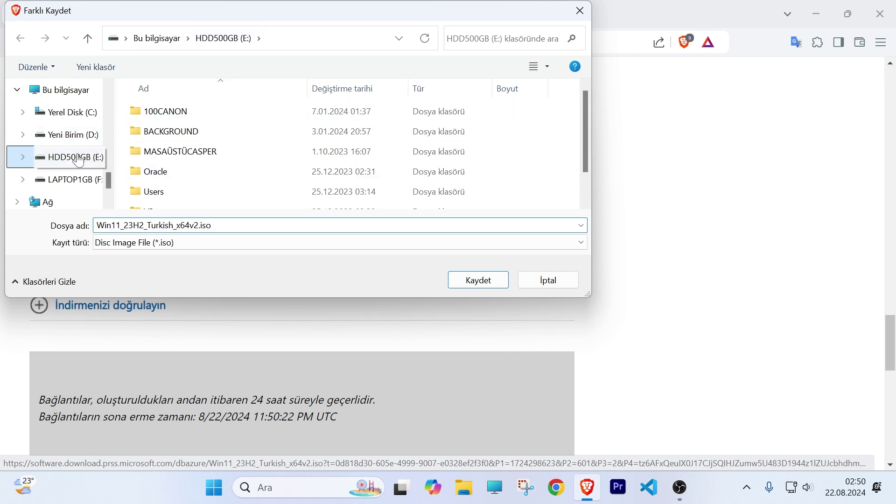
pyautogui.scroll(-1, 214, 166)
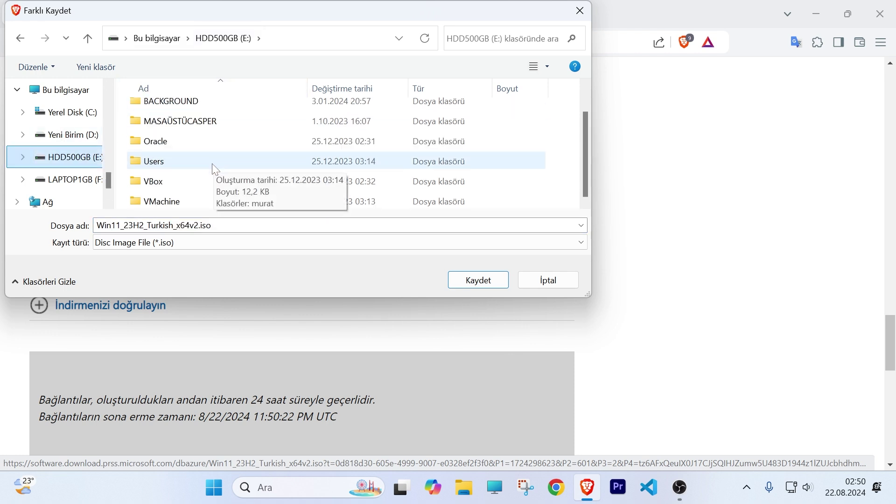
pyautogui.click(491, 279)
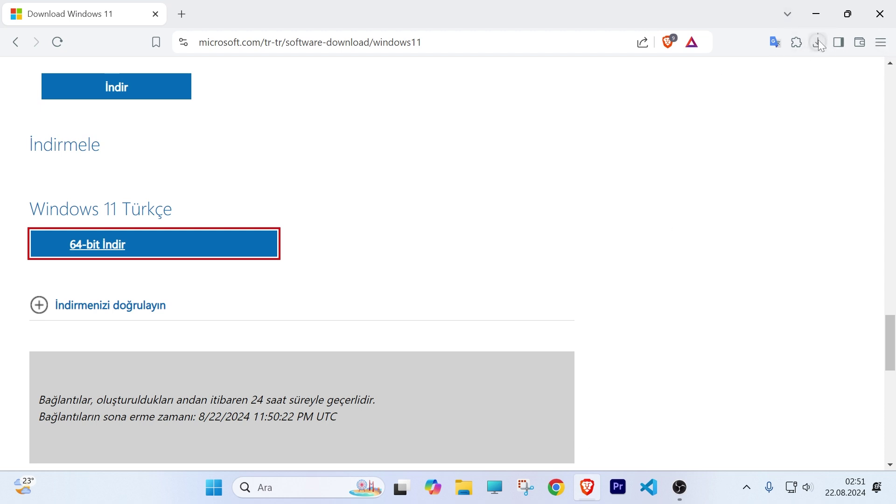
# Check the ISO's progress in the recent download history and close the list
pyautogui.click(820, 42)
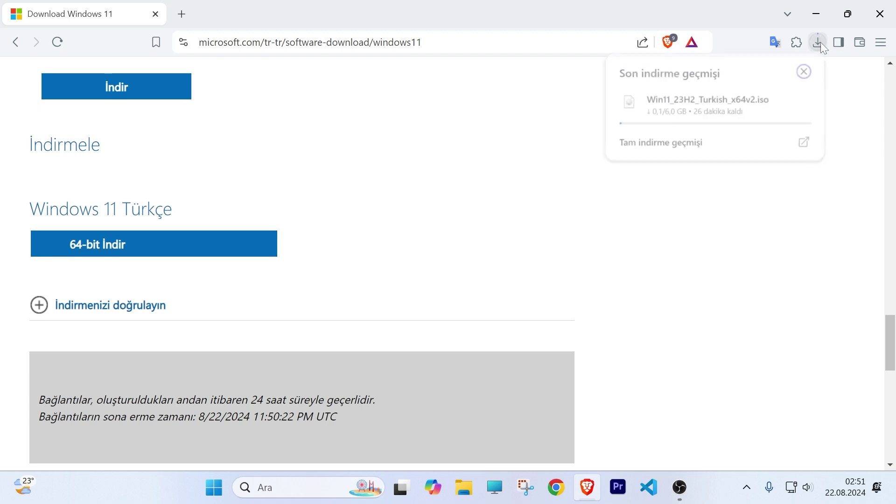
pyautogui.moveTo(650, 95)
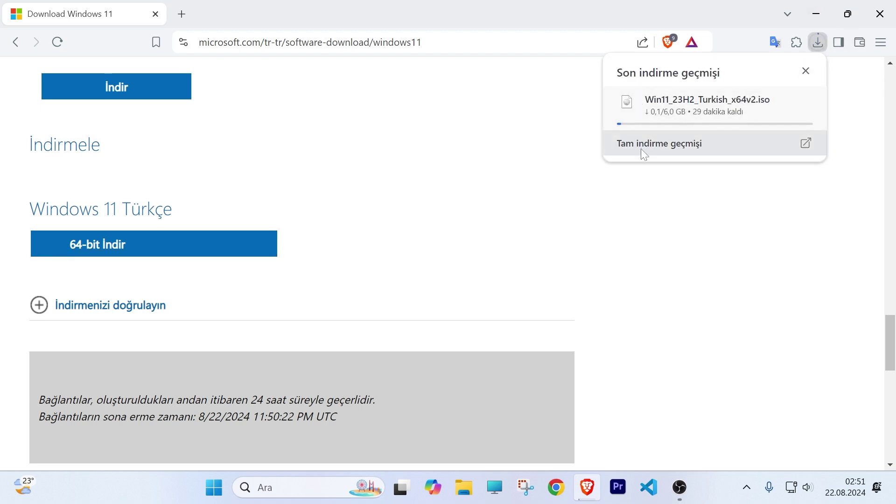
pyautogui.click(803, 102)
pyautogui.click(806, 72)
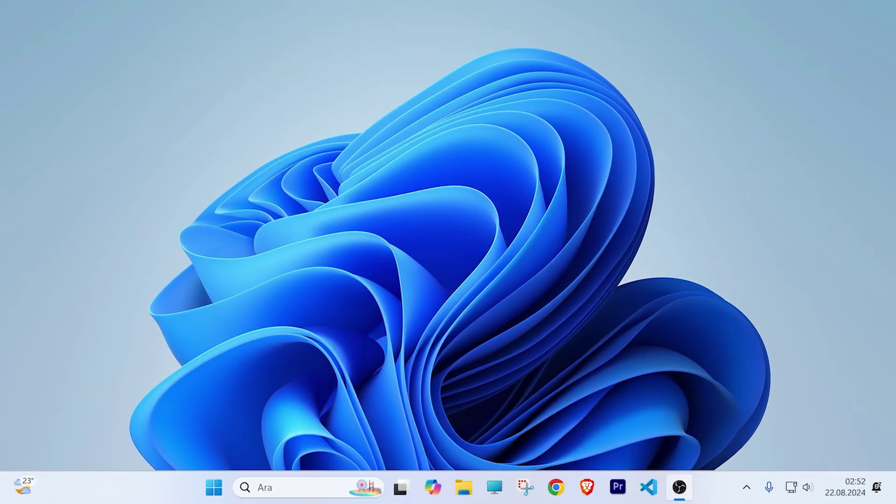
# Search Windows for "vir" and launch Oracle VM VirtualBox
pyautogui.click(287, 487)
pyautogui.write('vir')
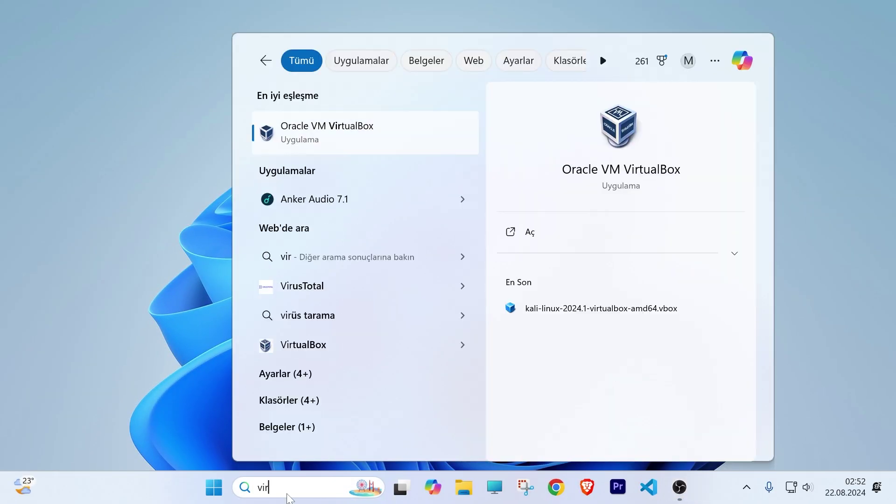
pyautogui.click(332, 140)
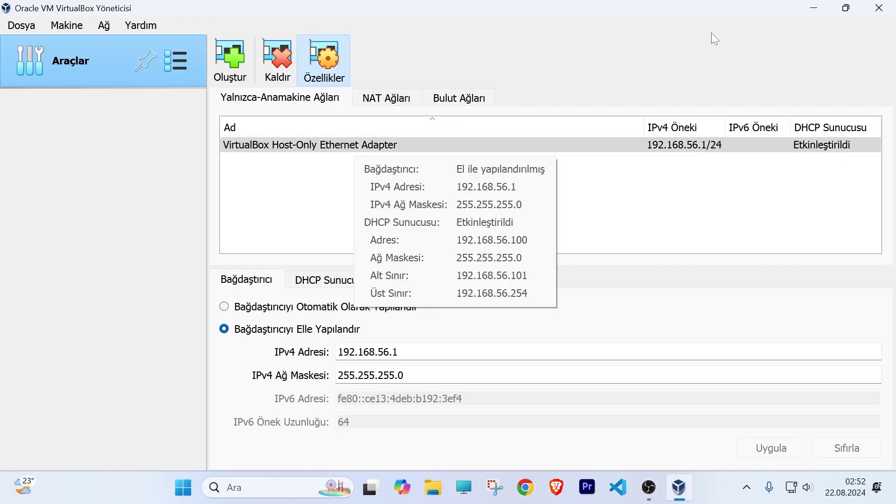
# Start creating a new virtual machine and name it Win11
pyautogui.moveTo(246, 166)
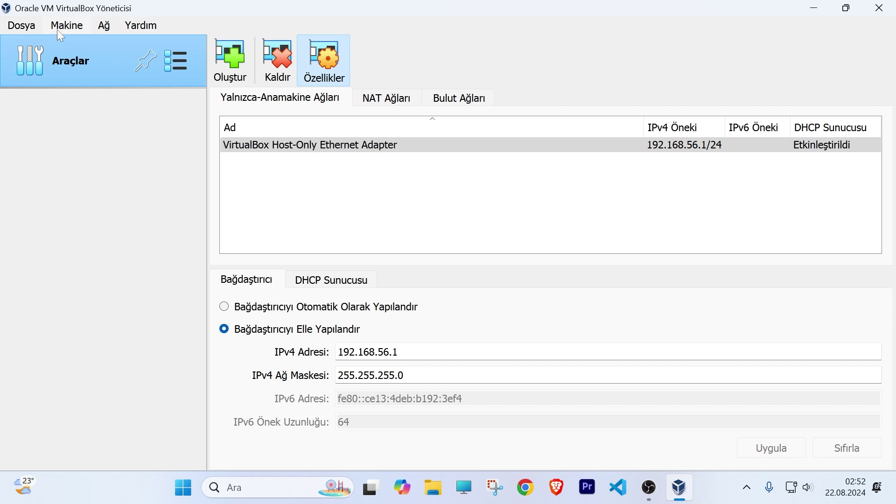
pyautogui.click(79, 28)
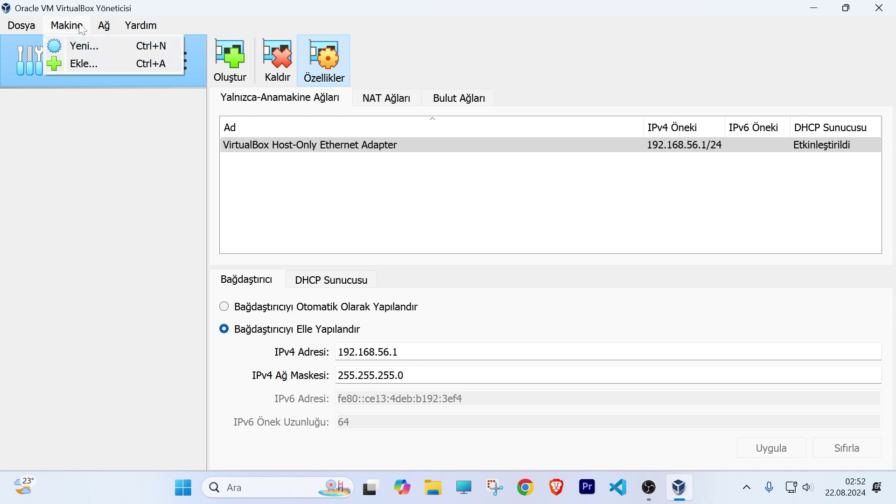
pyautogui.click(80, 28)
pyautogui.click(79, 28)
pyautogui.click(86, 47)
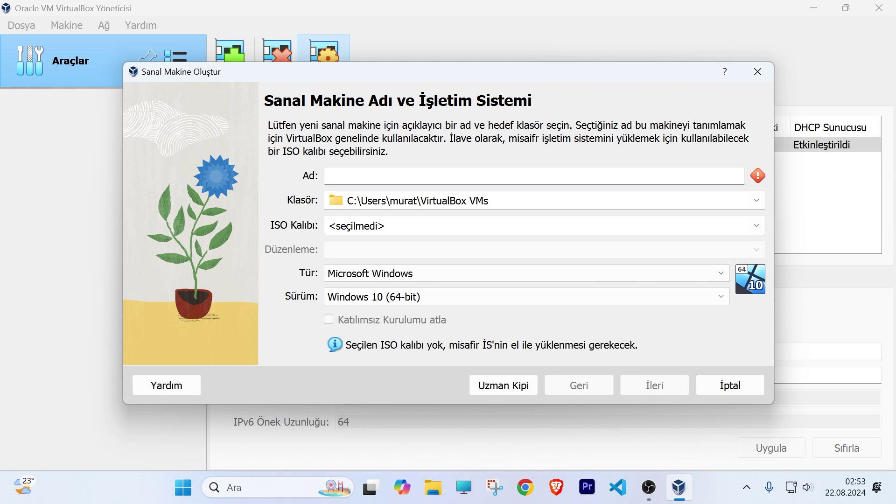
pyautogui.write('Win11')
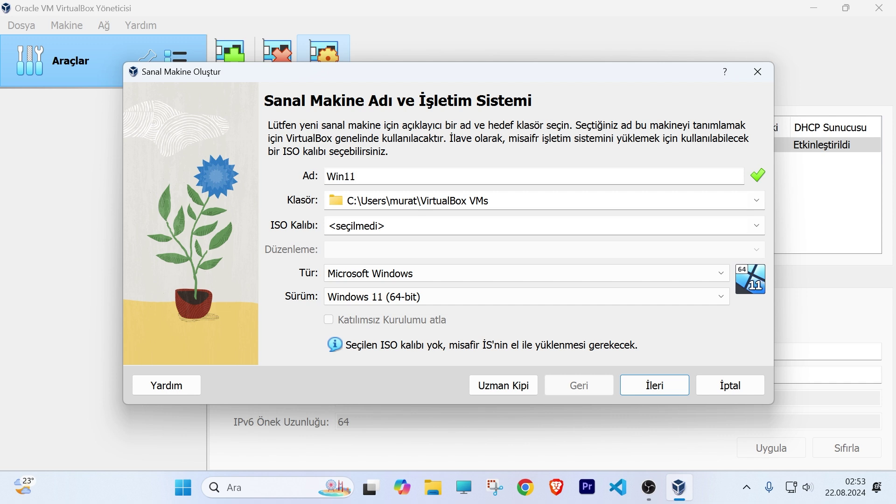
pyautogui.press('Tab')
pyautogui.hotkey('shift', 'Tab')
pyautogui.hotkey('ctrl', 'a')
pyautogui.press('End')
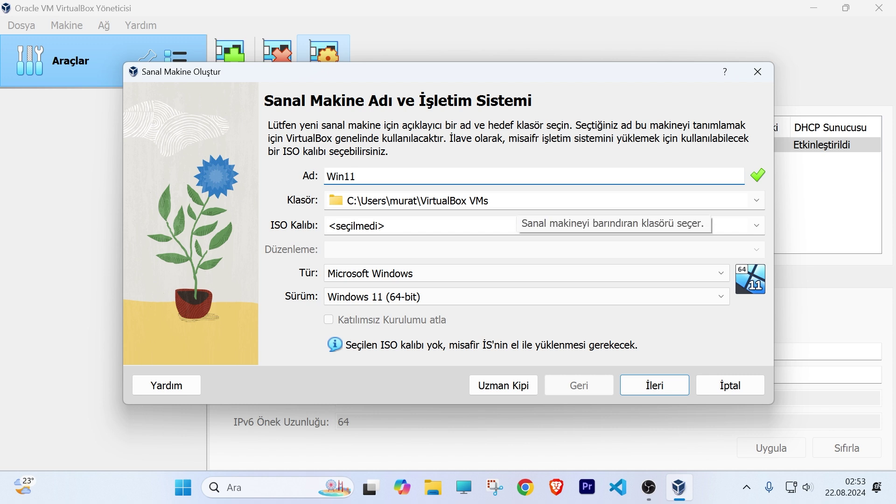
pyautogui.press('Tab')
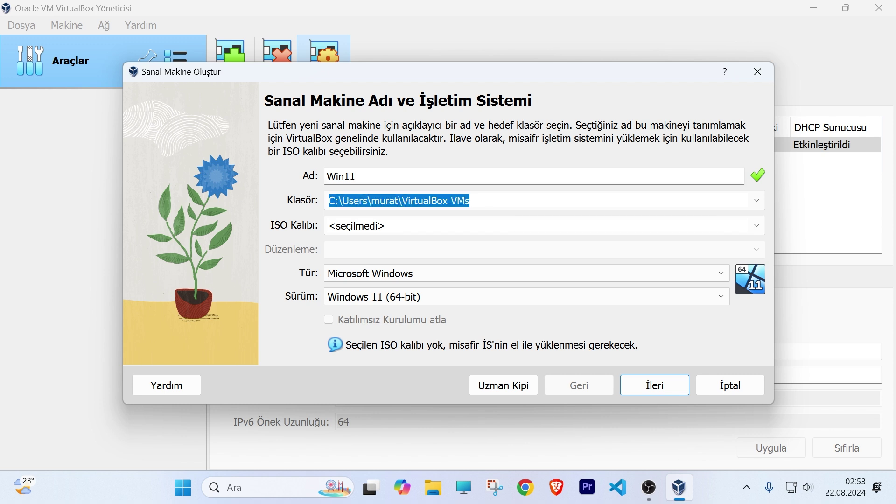
pyautogui.press('Tab')
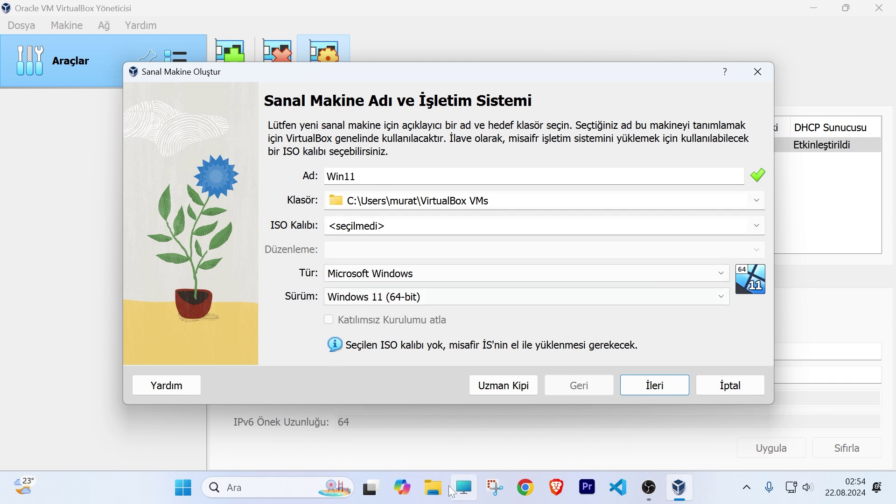
# Open This PC in File Explorer, compare the free space on the C:, D:, E: and F: drives, and close the window
pyautogui.click(463, 487)
pyautogui.click(568, 174)
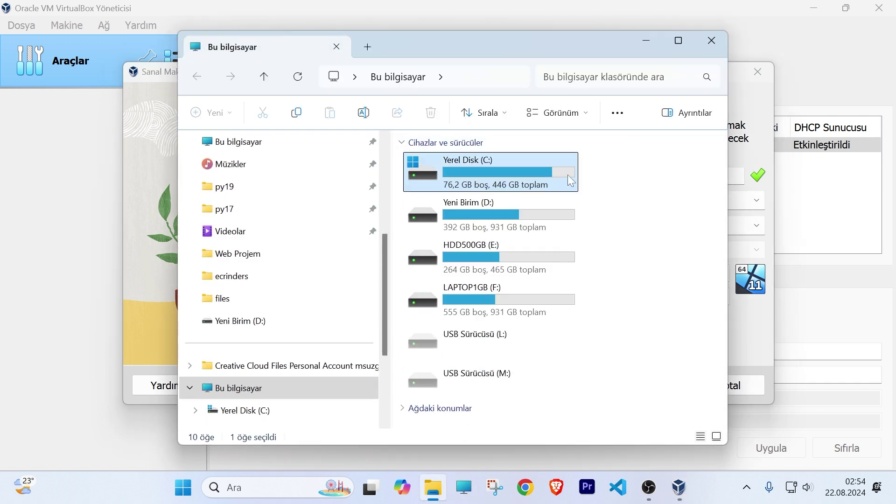
pyautogui.click(606, 187)
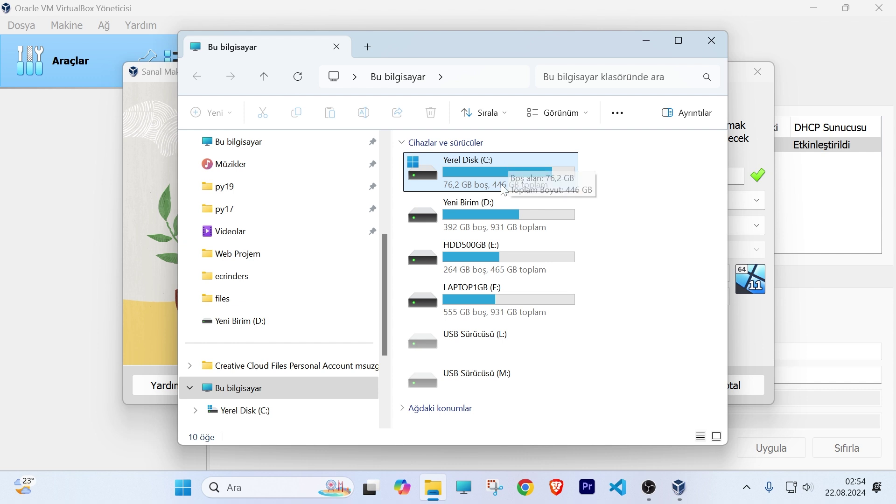
pyautogui.click(511, 164)
pyautogui.click(483, 212)
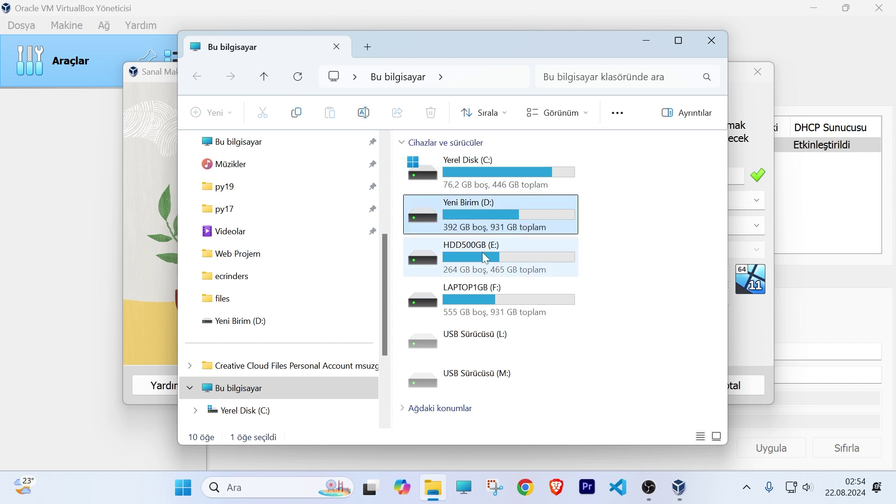
pyautogui.click(485, 259)
pyautogui.click(488, 305)
pyautogui.click(524, 187)
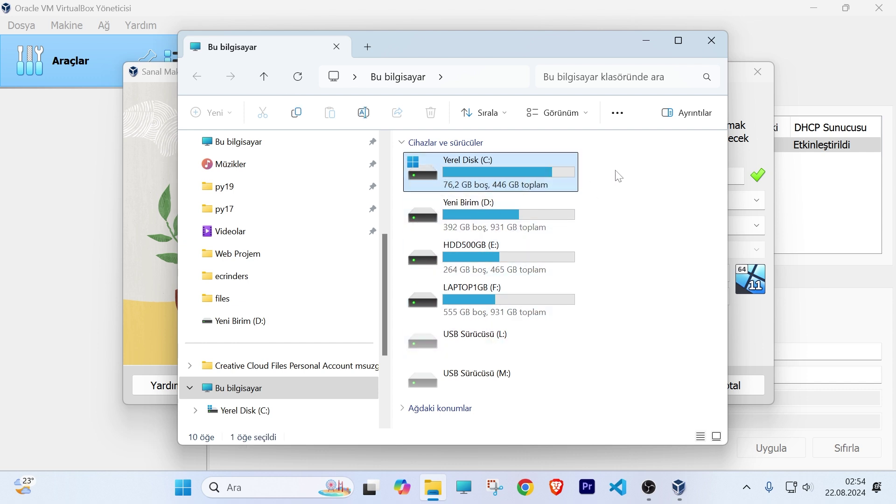
pyautogui.click(426, 211)
pyautogui.click(473, 175)
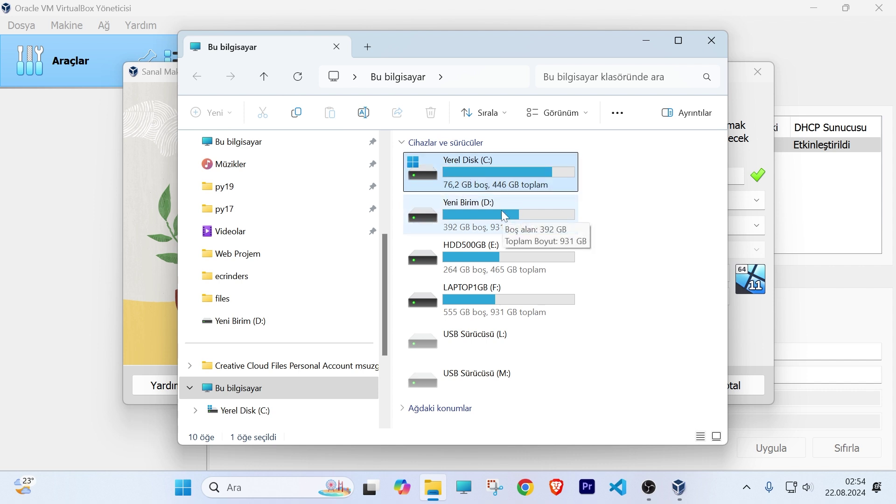
pyautogui.click(531, 212)
pyautogui.click(546, 174)
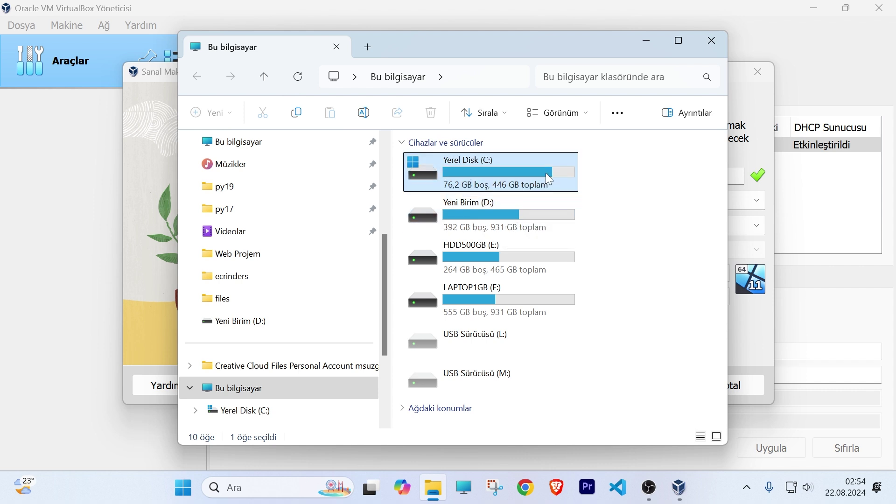
pyautogui.moveTo(600, 36); pyautogui.dragTo(559, 122)
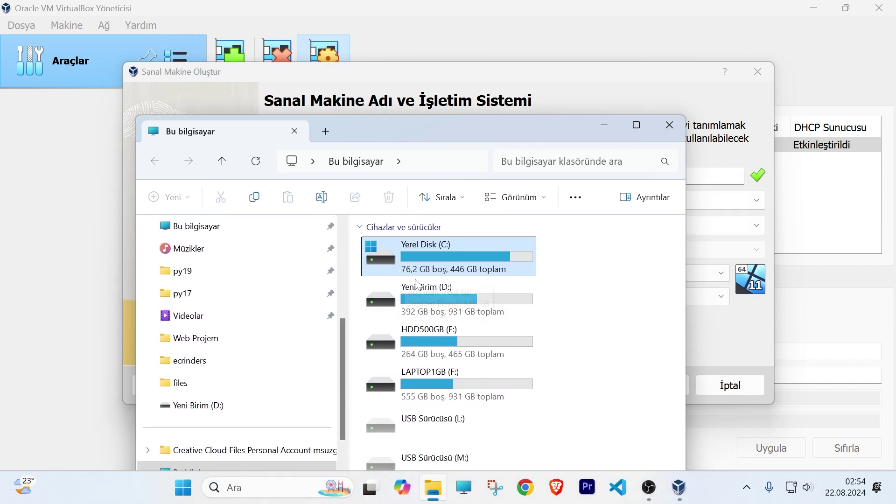
pyautogui.click(670, 126)
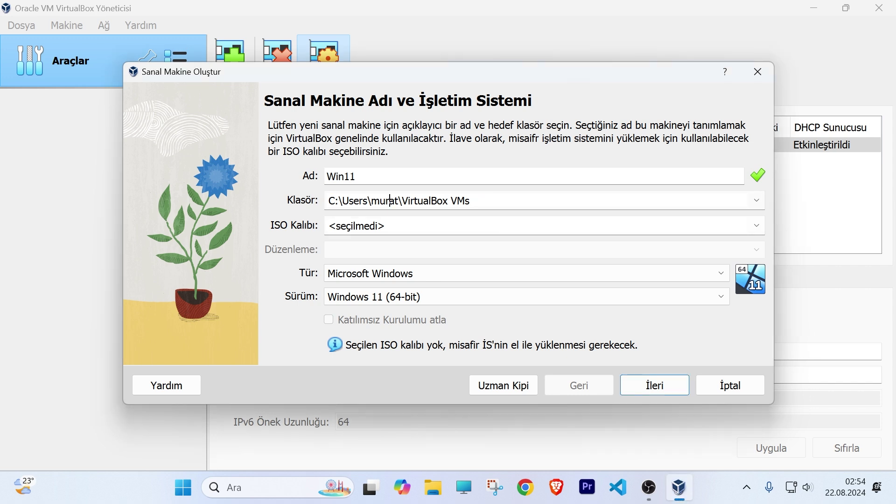
pyautogui.hotkey('shift', 'Left')
pyautogui.hotkey('shift', 'Left')
pyautogui.hotkey('shift', 'Left')
pyautogui.hotkey('shift', 'Left')
pyautogui.hotkey('shift', 'Left')
pyautogui.hotkey('shift', 'Left')
pyautogui.hotkey('shift', 'Left')
pyautogui.hotkey('shift', 'Left')
pyautogui.hotkey('shift', 'Left')
pyautogui.hotkey('shift', 'Left')
pyautogui.hotkey('shift', 'Left')
pyautogui.hotkey('shift', 'Left')
pyautogui.hotkey('shift', 'Left')
pyautogui.hotkey('shift', 'Left')
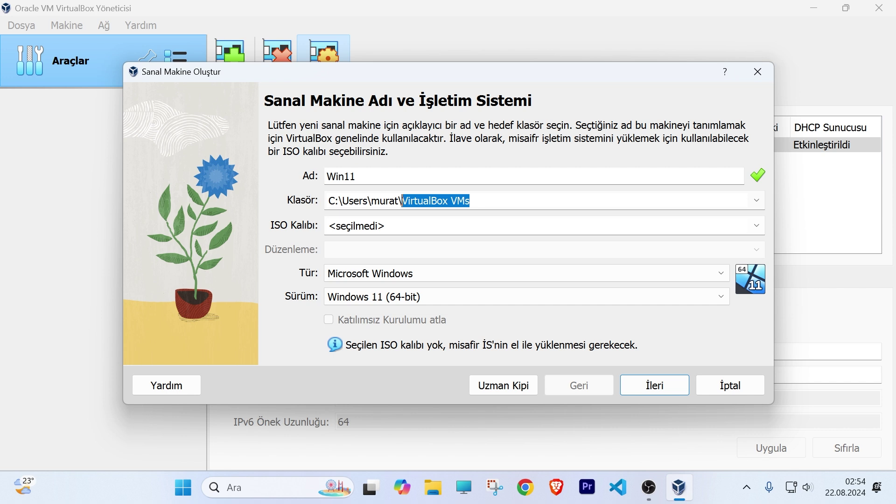
pyautogui.press('Right')
# Choose Win11_23H2_Turkish_x64v2.iso from the HDD500GB (E:) drive as the virtual machine's ISO image
pyautogui.click(492, 231)
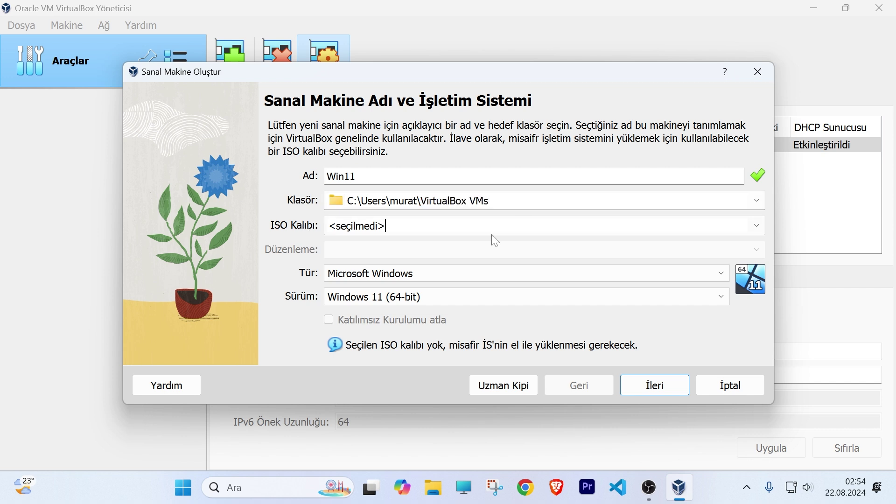
pyautogui.click(756, 226)
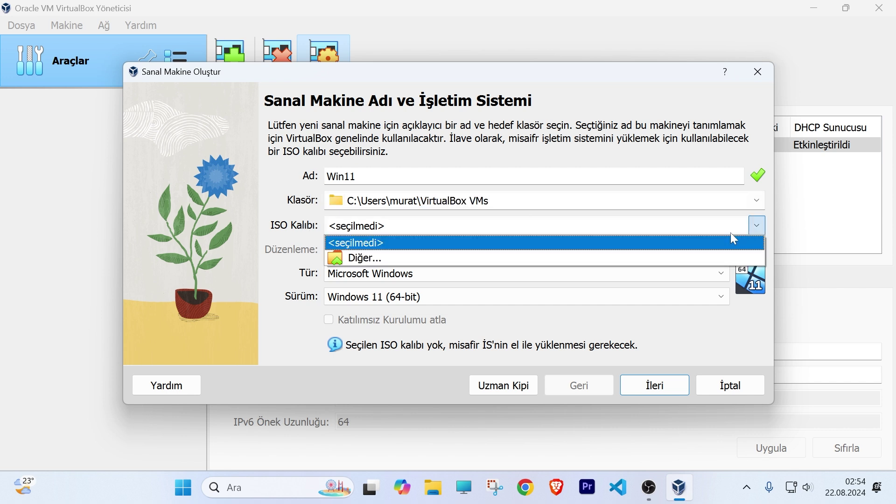
pyautogui.click(365, 257)
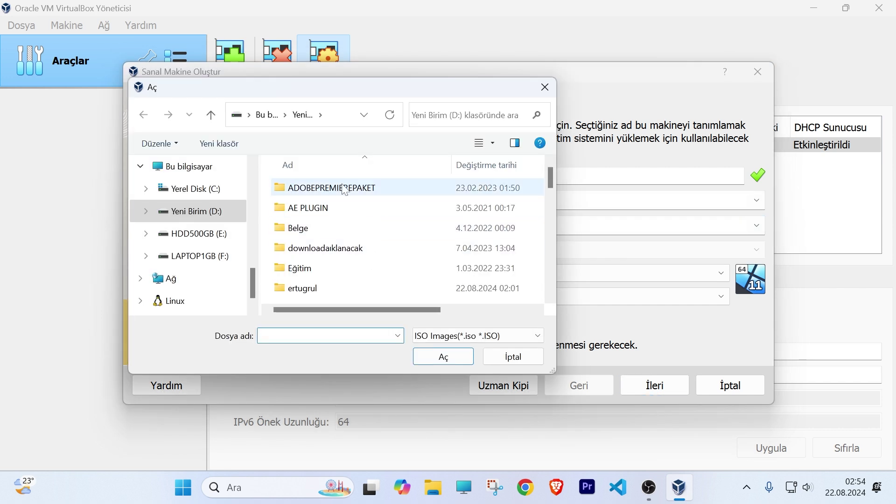
pyautogui.click(193, 238)
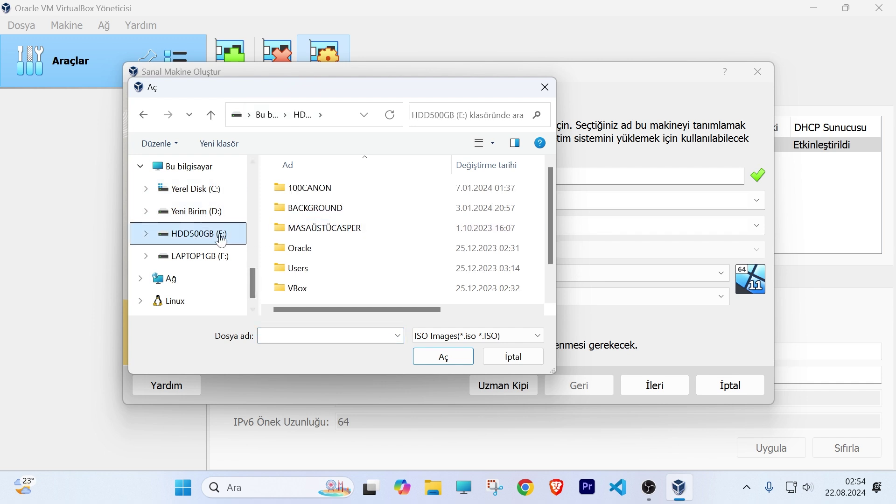
pyautogui.scroll(-1, 327, 231)
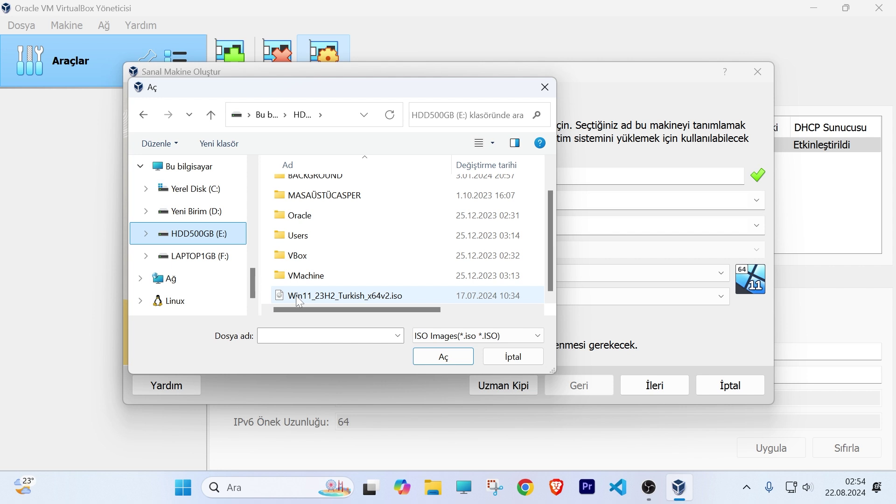
pyautogui.click(344, 296)
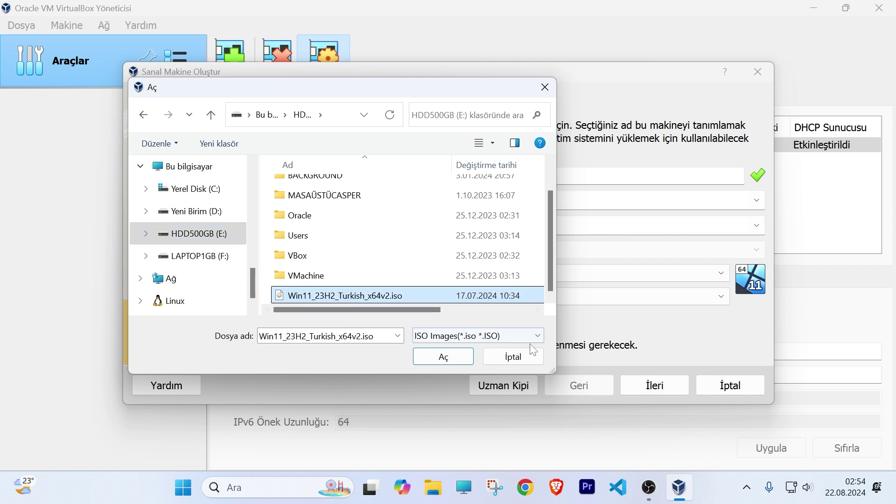
pyautogui.click(449, 360)
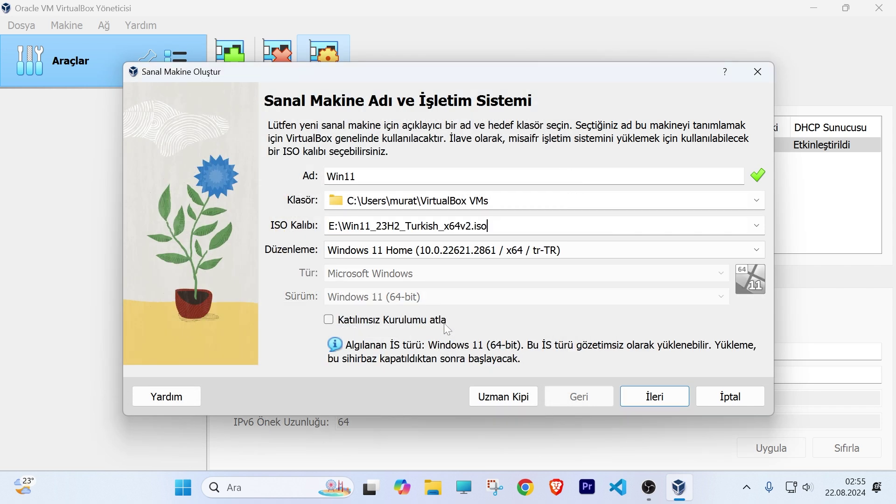
# Set the edition to Windows 11 Pro (10.0.22621.2861 / x64 / tr-TR) and continue to the unattended installation setup
pyautogui.click(380, 252)
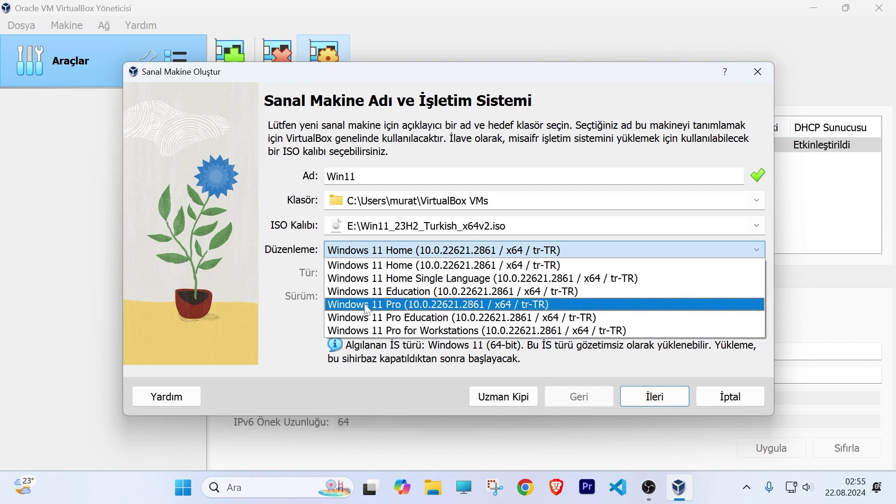
pyautogui.click(550, 308)
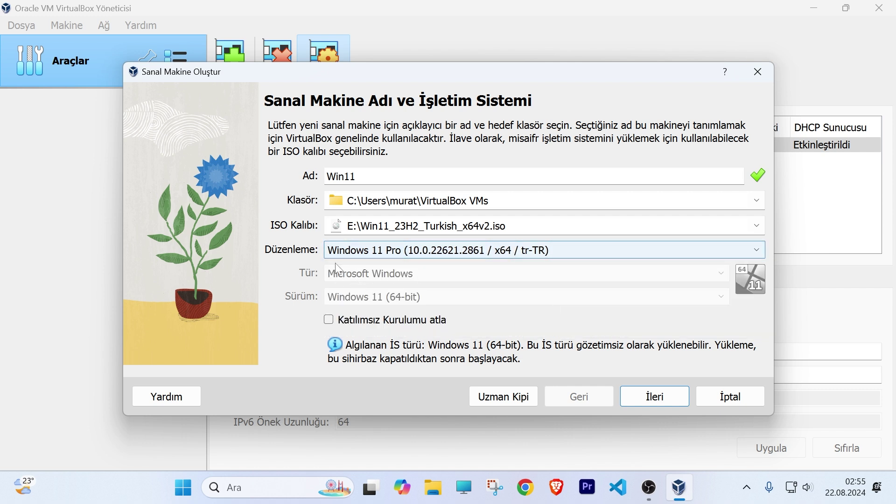
pyautogui.click(653, 395)
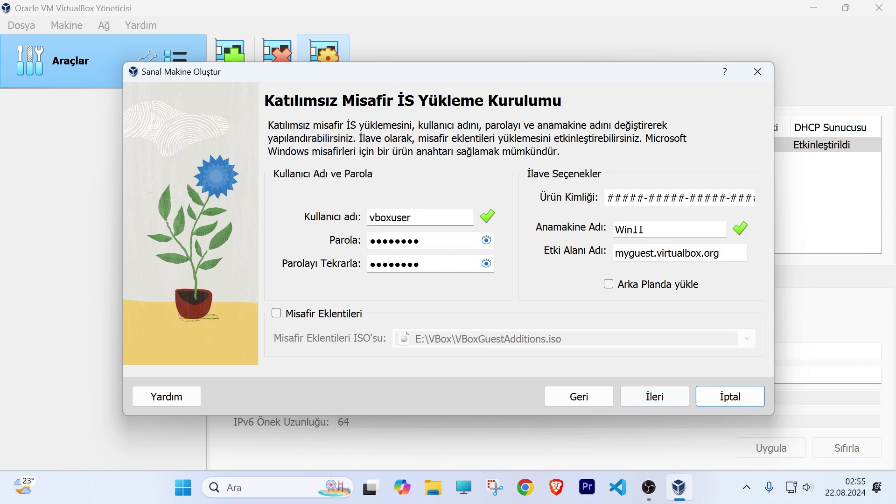
# Reveal the guest account password, enable Guest Additions, and continue to the hardware settings
pyautogui.click(486, 240)
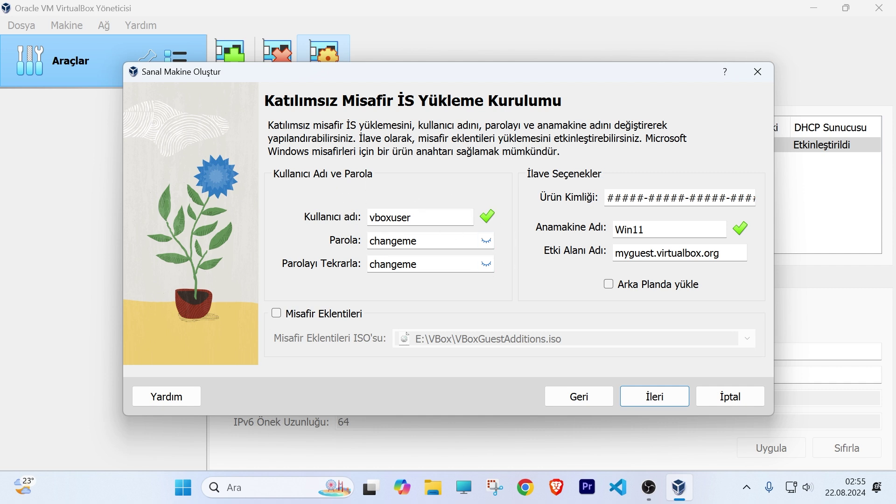
pyautogui.click(276, 313)
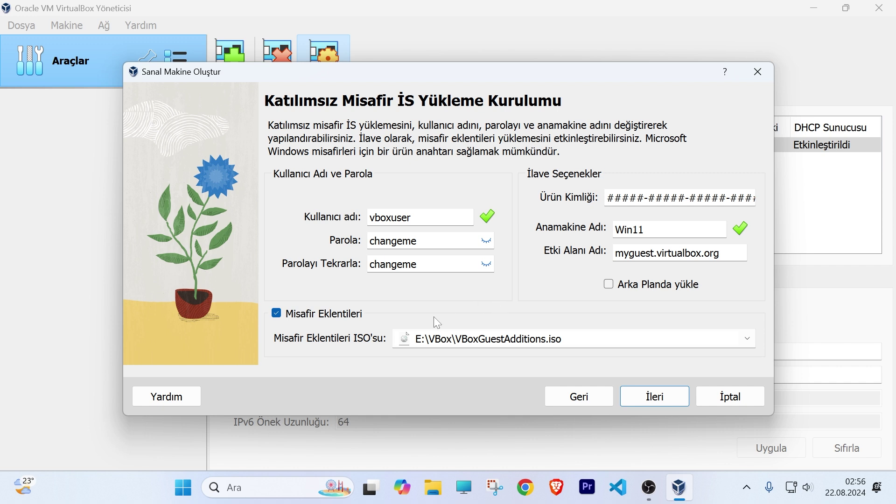
pyautogui.click(277, 313)
pyautogui.click(277, 314)
pyautogui.click(660, 399)
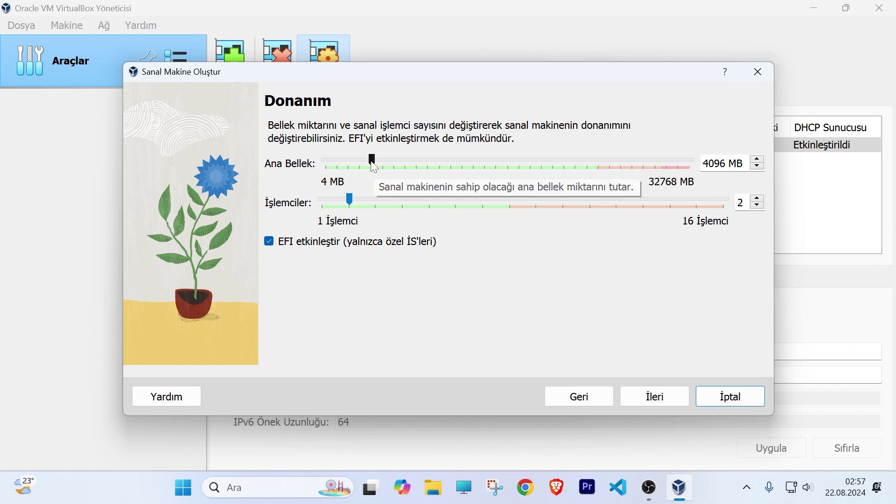
# Set the virtual machine's base memory to 16384 MB and its processors to 8, and continue to the virtual hard disk settings
pyautogui.moveTo(372, 162); pyautogui.dragTo(508, 151)
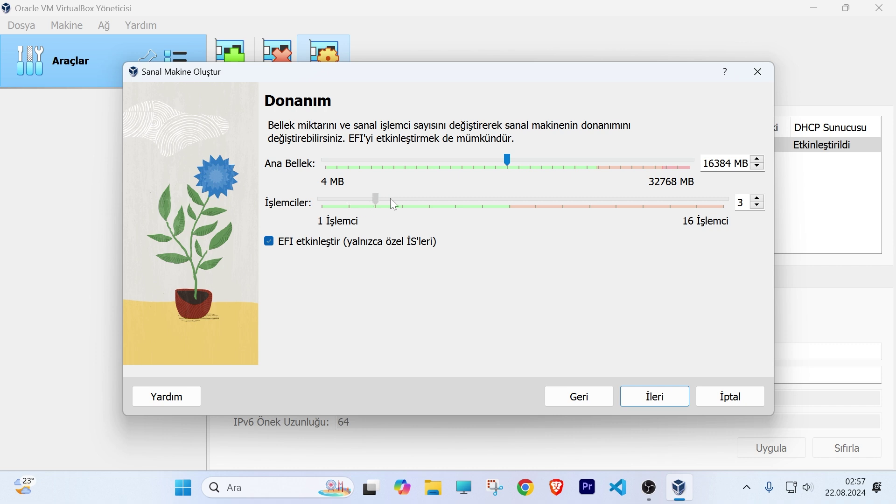
pyautogui.moveTo(514, 201); pyautogui.dragTo(479, 194)
pyautogui.press('super+c')
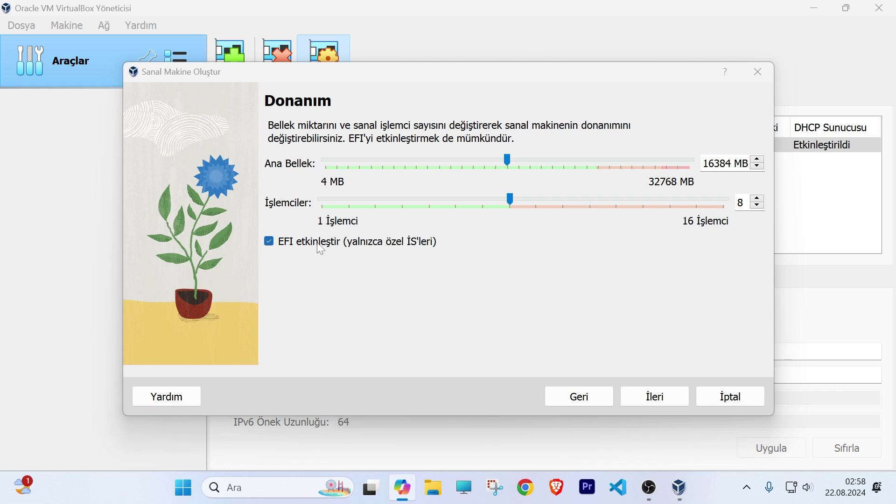
pyautogui.click(655, 396)
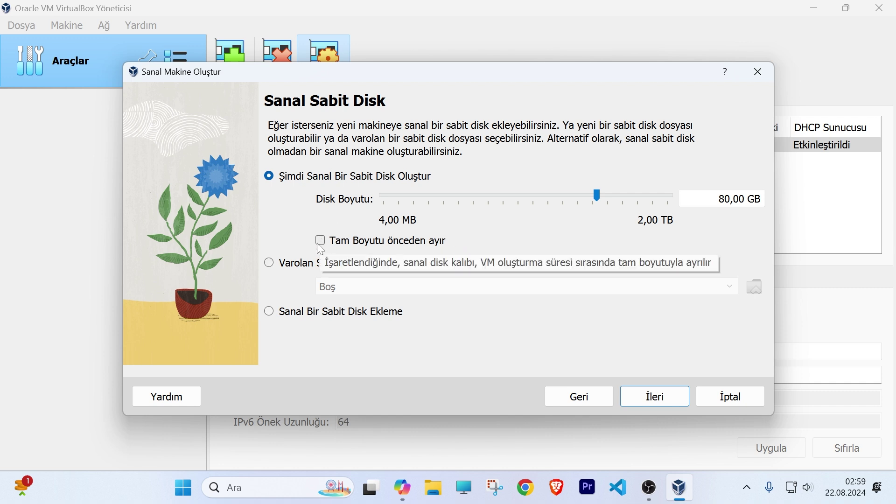
# Go back from the virtual hard disk settings to the wizard's machine name and operating system page
pyautogui.moveTo(597, 195); pyautogui.dragTo(597, 197)
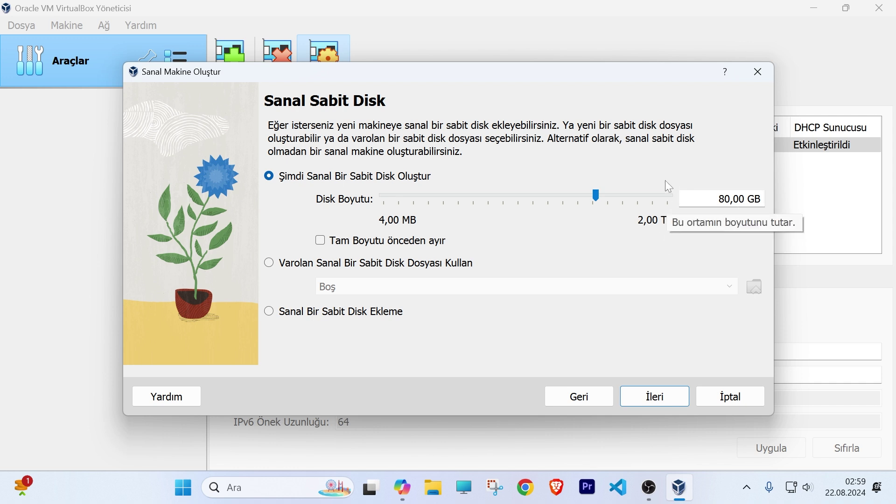
pyautogui.click(580, 393)
pyautogui.click(579, 391)
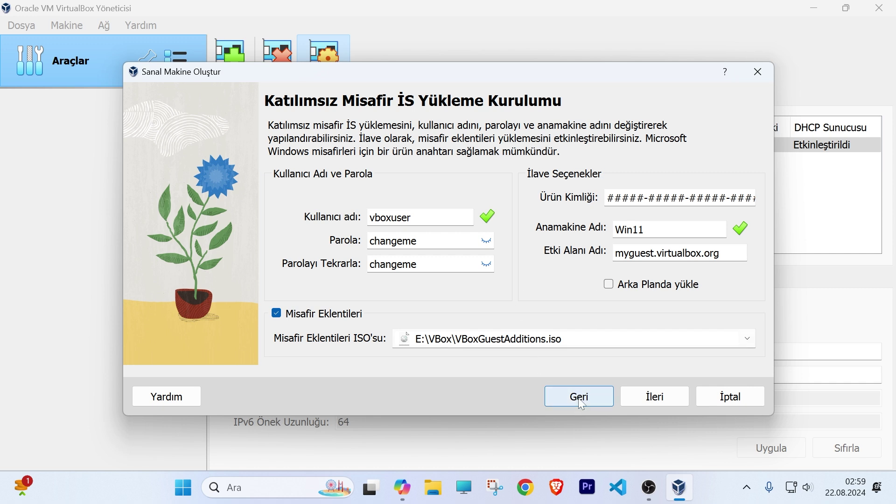
pyautogui.click(644, 399)
pyautogui.click(644, 399)
pyautogui.click(555, 396)
pyautogui.click(562, 396)
pyautogui.click(562, 396)
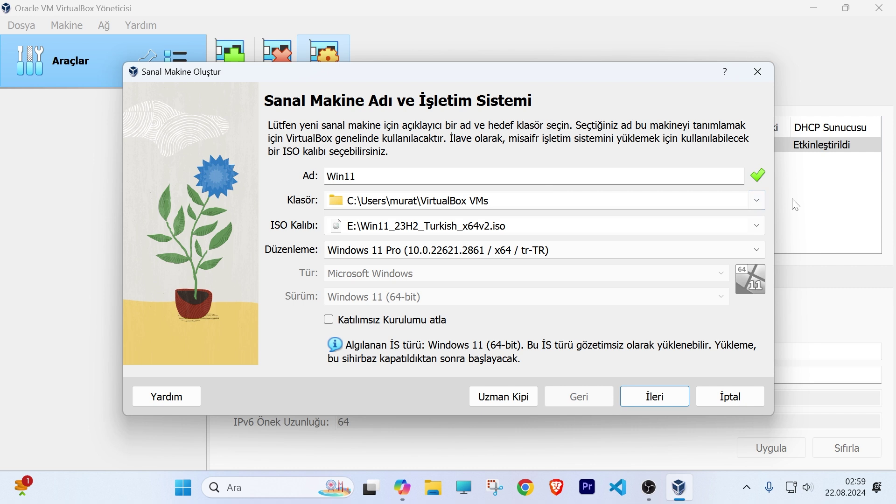
# Change the virtual machine's folder to VMachine on the HDD500GB (E:) drive
pyautogui.click(756, 200)
pyautogui.click(390, 232)
pyautogui.scroll(-1, 191, 258)
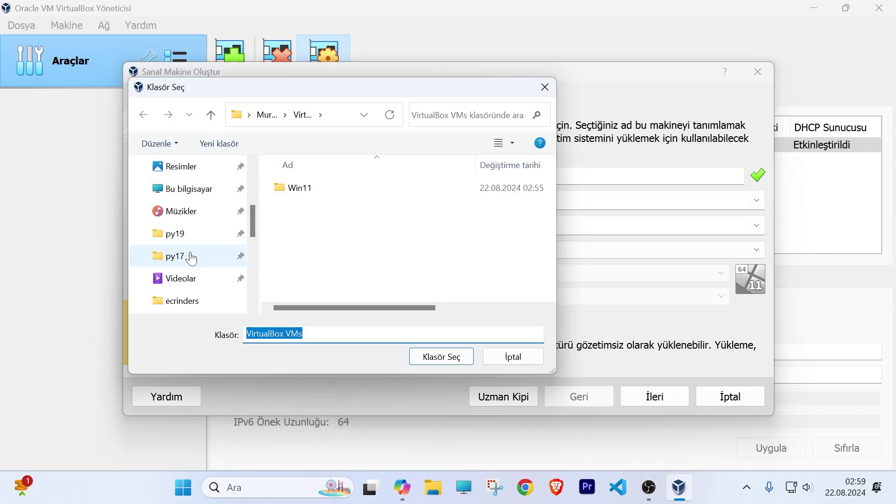
pyautogui.scroll(-3, 192, 258)
pyautogui.click(196, 279)
pyautogui.click(339, 298)
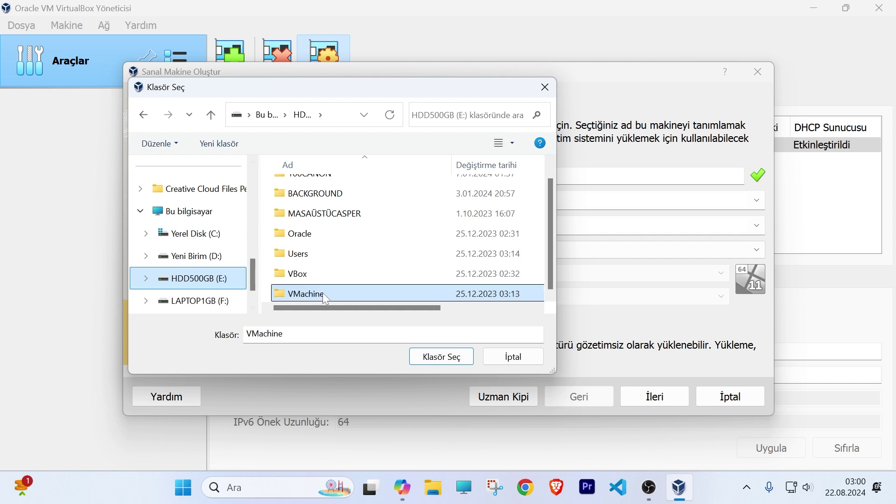
pyautogui.click(464, 357)
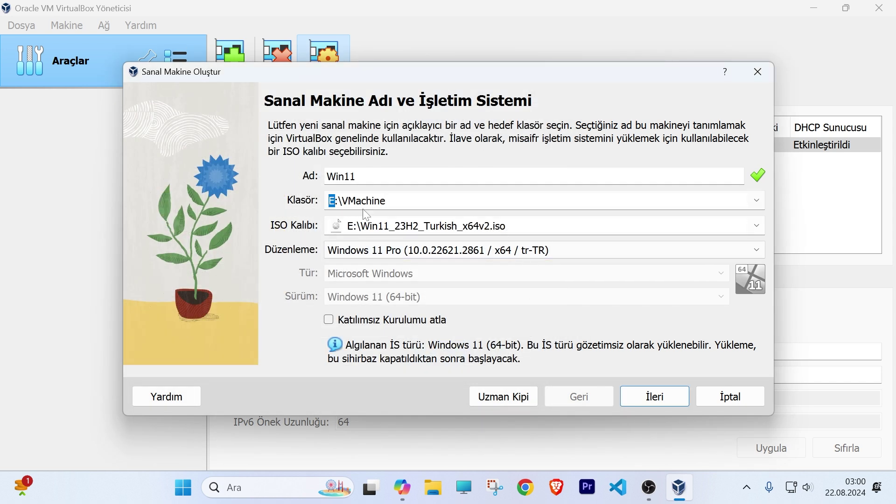
# Open the computer's drive overview in File Explorer, check the free space on the C: and HDD500GB (E:) drives, and close it
pyautogui.rightClick(463, 490)
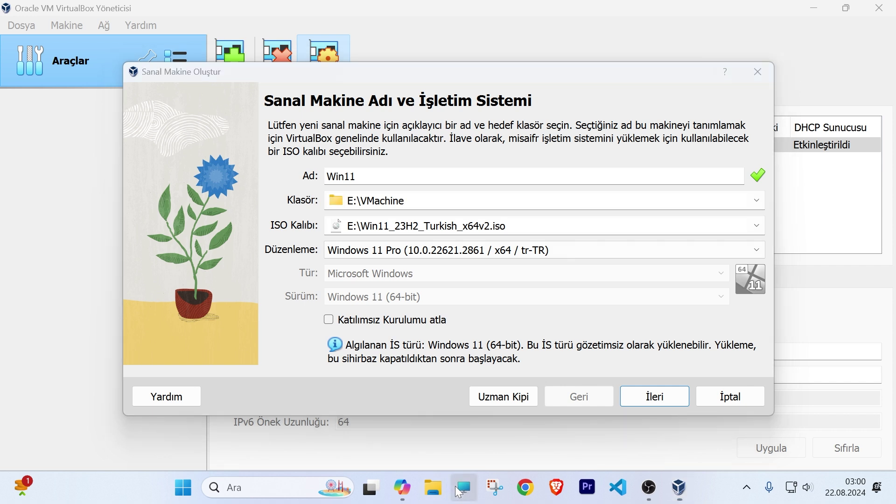
pyautogui.click(446, 432)
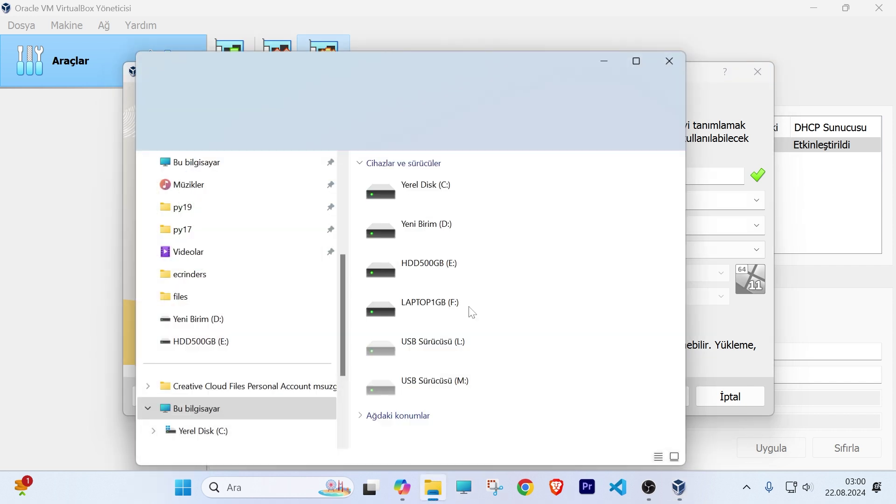
pyautogui.click(435, 209)
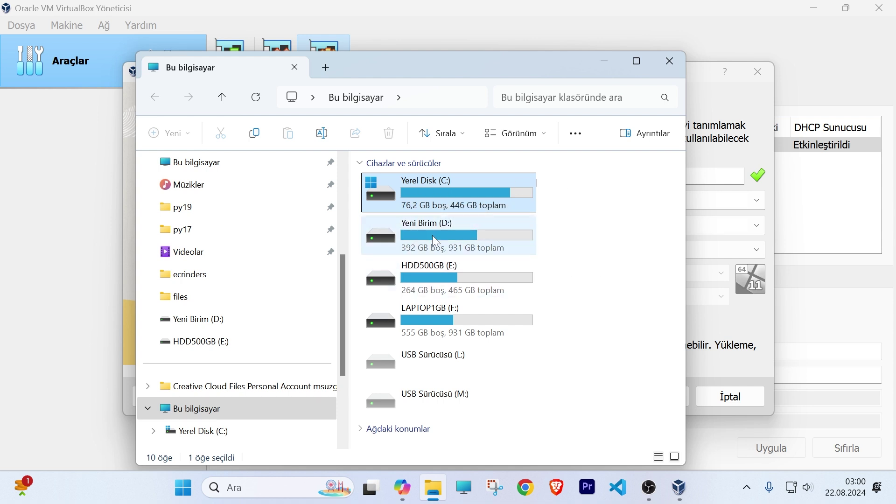
pyautogui.click(447, 281)
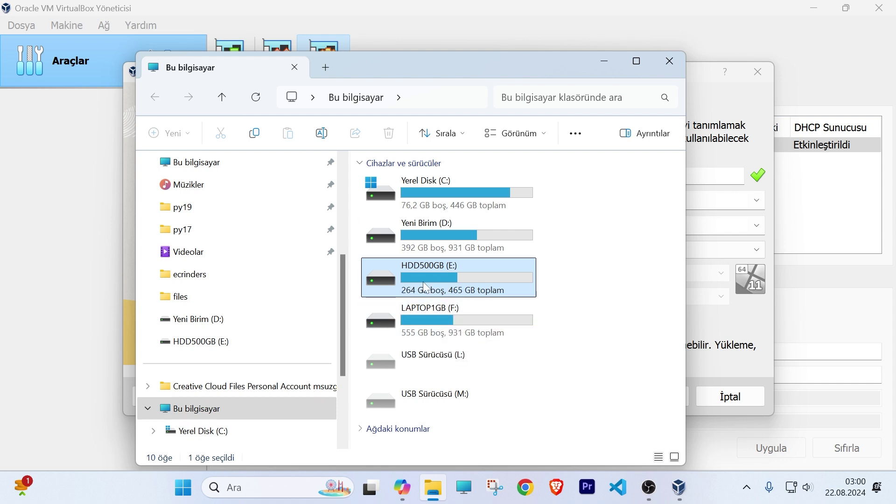
pyautogui.click(669, 62)
# Continue through the wizard to the summary, keeping the guest account and hardware settings and a new 80 GB virtual disk without preallocation
pyautogui.click(654, 399)
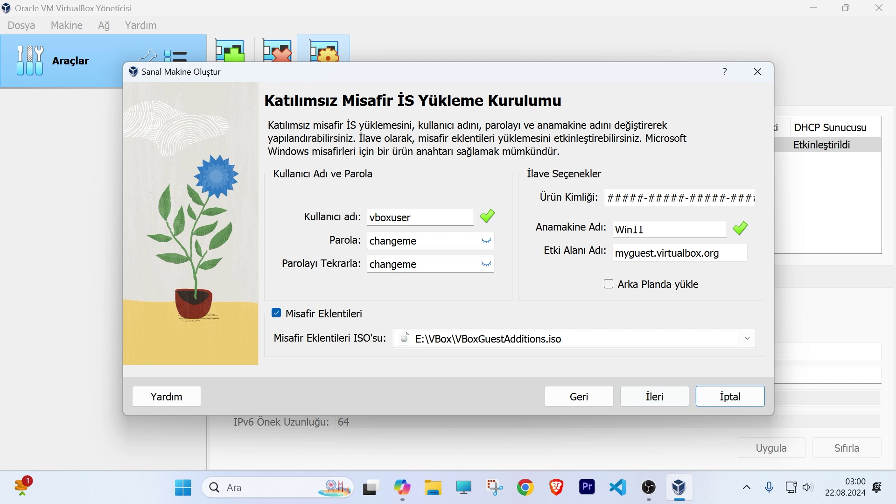
pyautogui.click(653, 401)
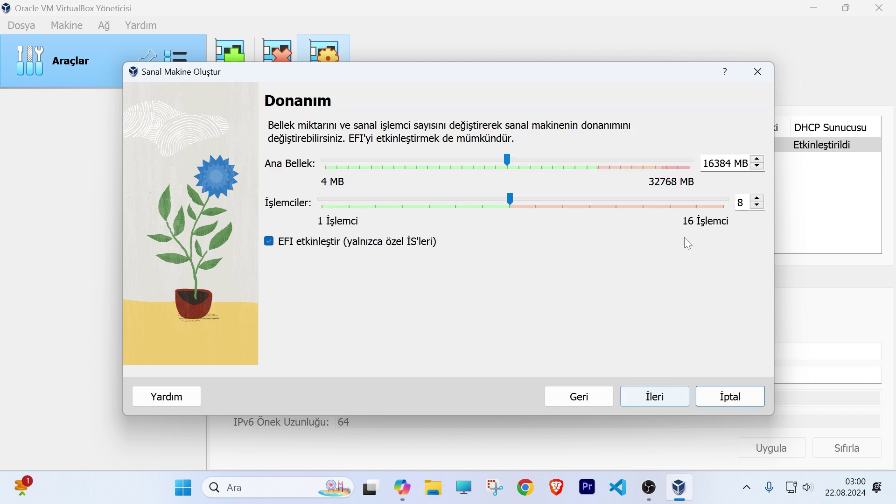
pyautogui.click(649, 394)
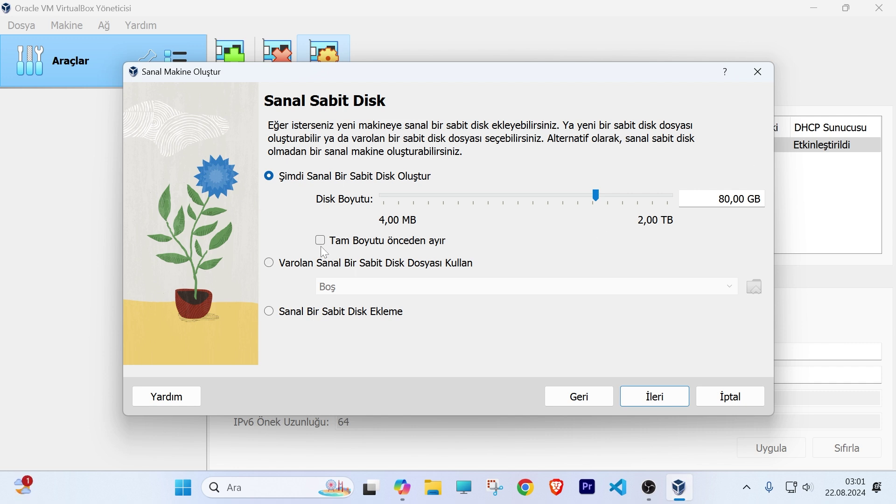
pyautogui.click(650, 400)
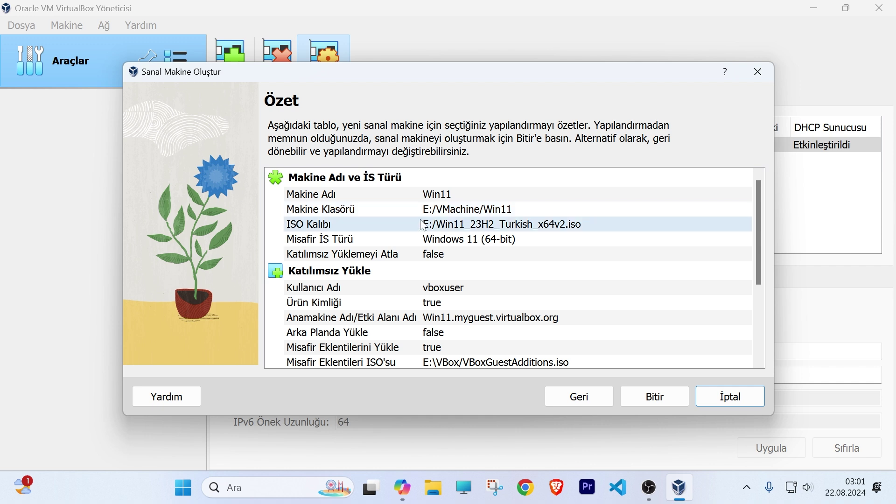
# Review the configuration summary and finish the wizard to create the Win11 virtual machine
pyautogui.scroll(-3, 598, 316)
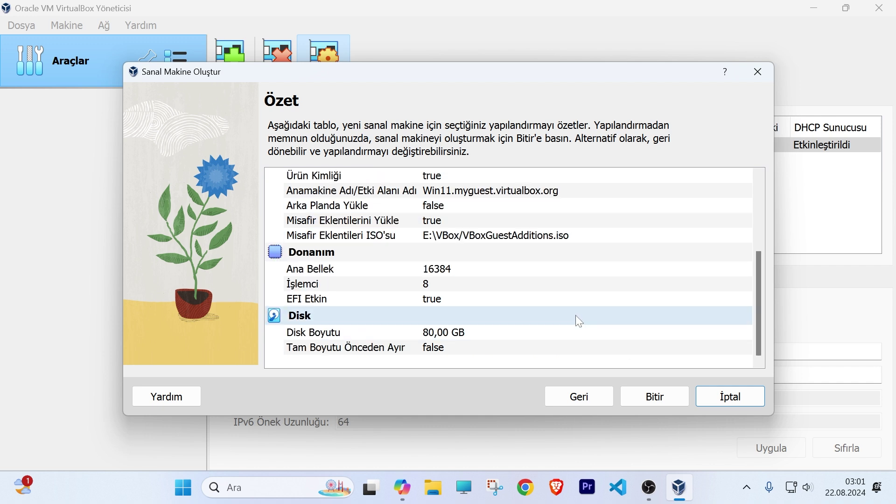
pyautogui.scroll(2, 490, 308)
pyautogui.scroll(-2, 460, 300)
pyautogui.scroll(3, 373, 280)
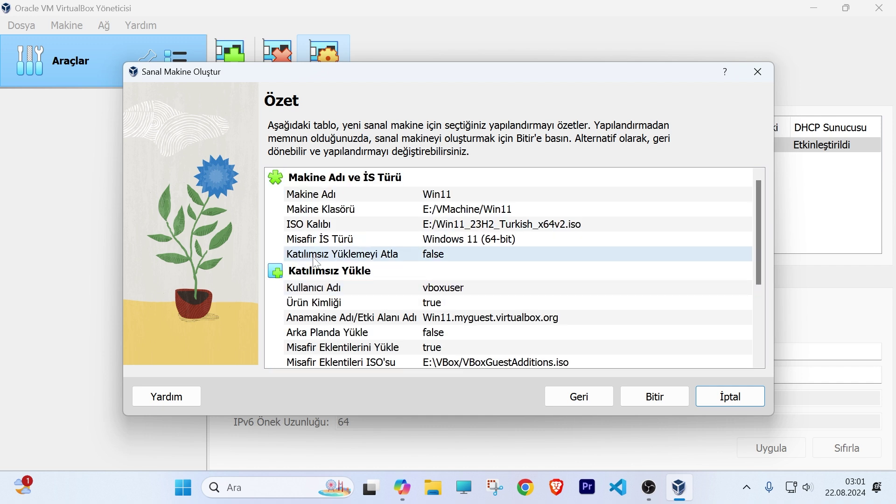
pyautogui.scroll(-3, 443, 210)
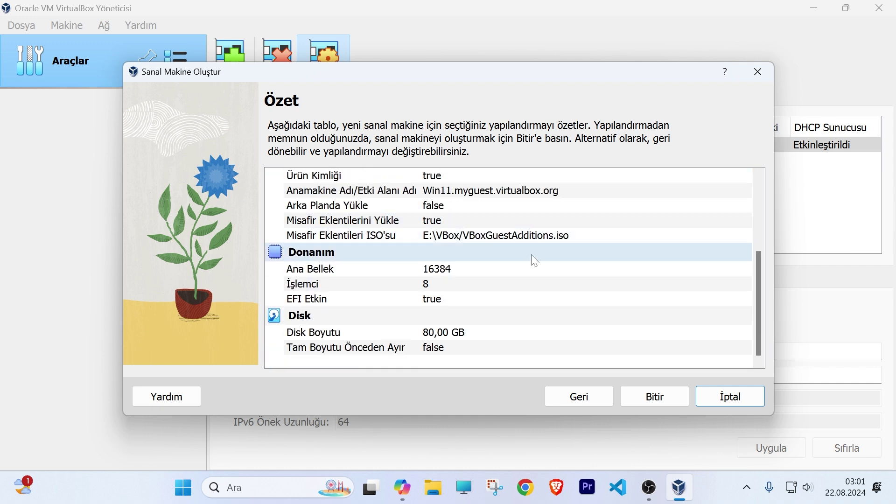
pyautogui.click(662, 400)
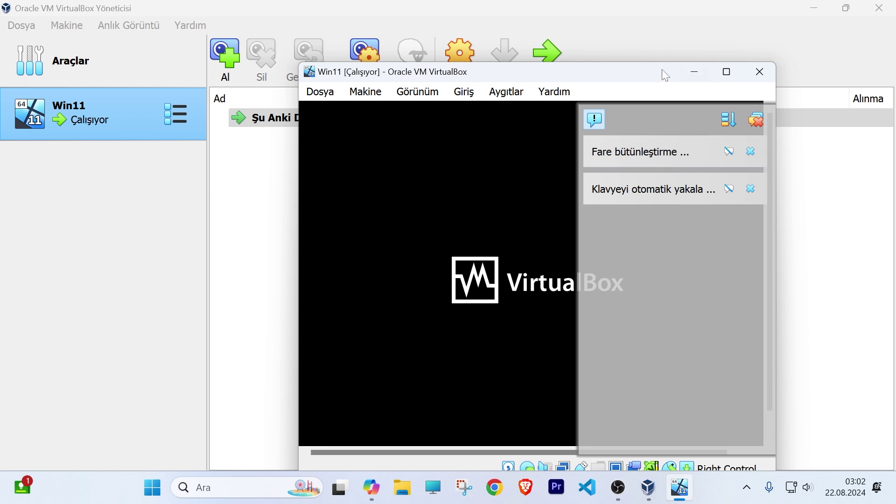
# Dismiss all notifications in the Win11 machine window, and resize and reposition the window to fit the whole guest screen on the desktop
pyautogui.click(757, 119)
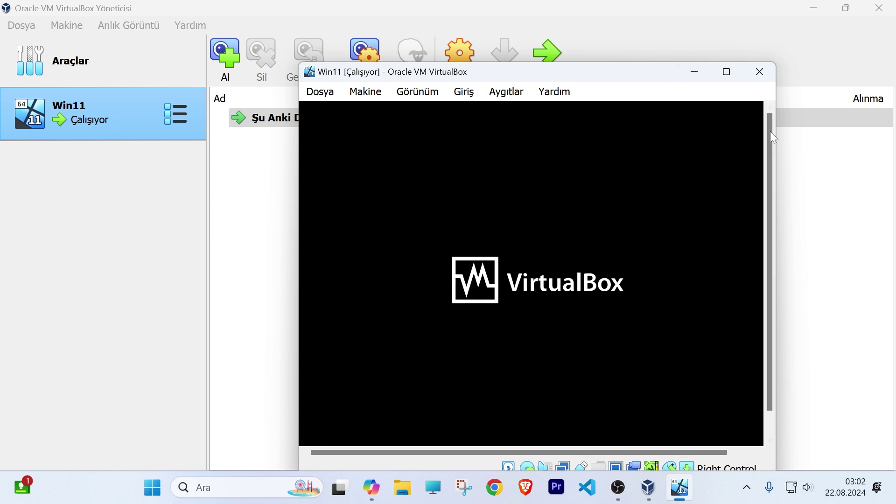
pyautogui.moveTo(607, 71); pyautogui.dragTo(474, 47)
pyautogui.moveTo(637, 452); pyautogui.dragTo(713, 472)
pyautogui.moveTo(544, 56); pyautogui.dragTo(532, 40)
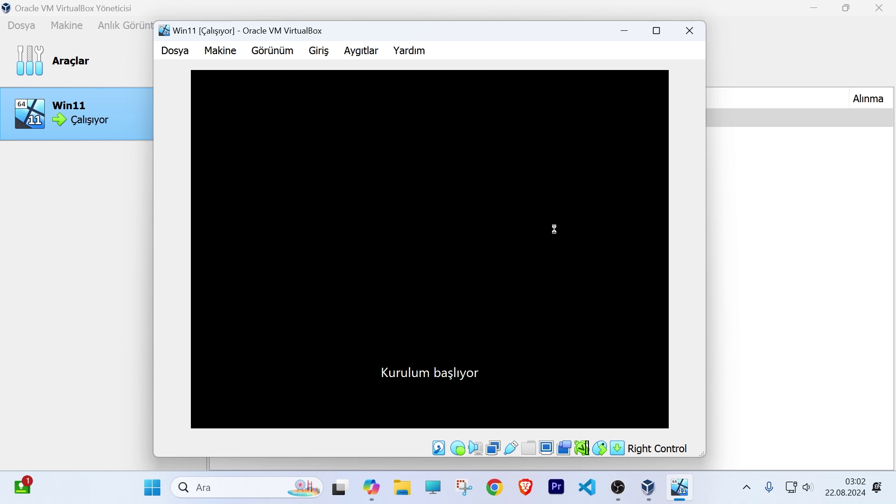
pyautogui.moveTo(340, 31); pyautogui.dragTo(392, 40)
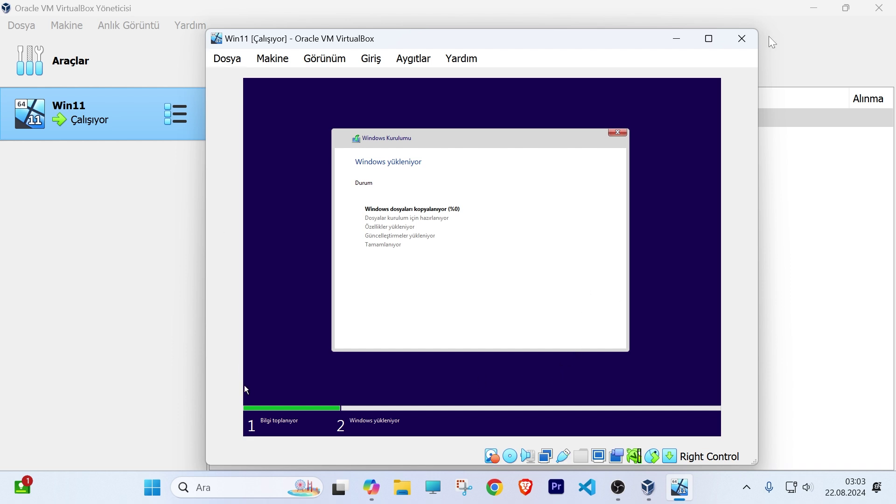
pyautogui.moveTo(759, 31); pyautogui.dragTo(792, 17)
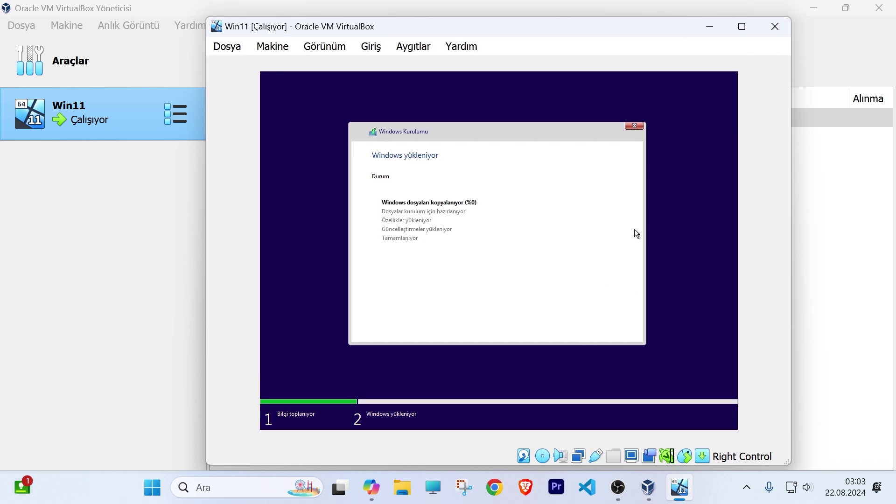
pyautogui.moveTo(668, 28); pyautogui.dragTo(631, 31)
pyautogui.moveTo(236, 34); pyautogui.dragTo(317, 29)
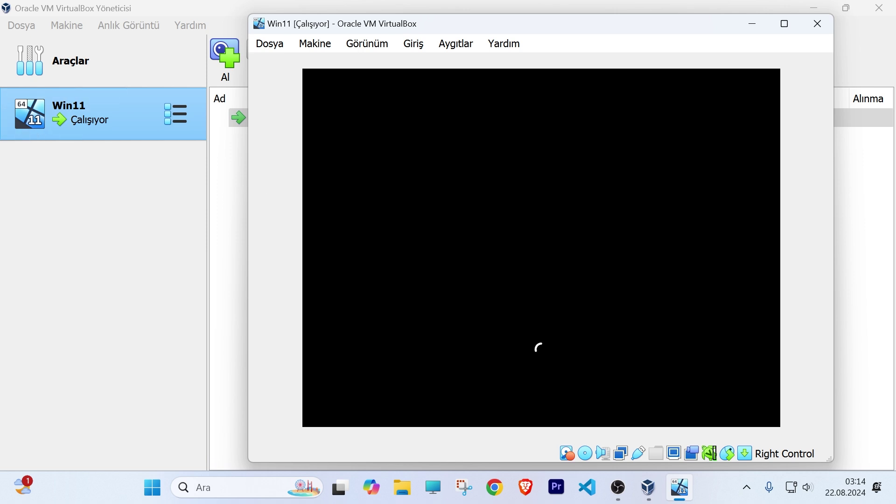
# Switch the running Win11 machine to full-screen mode and accept the mode change
pyautogui.click(367, 44)
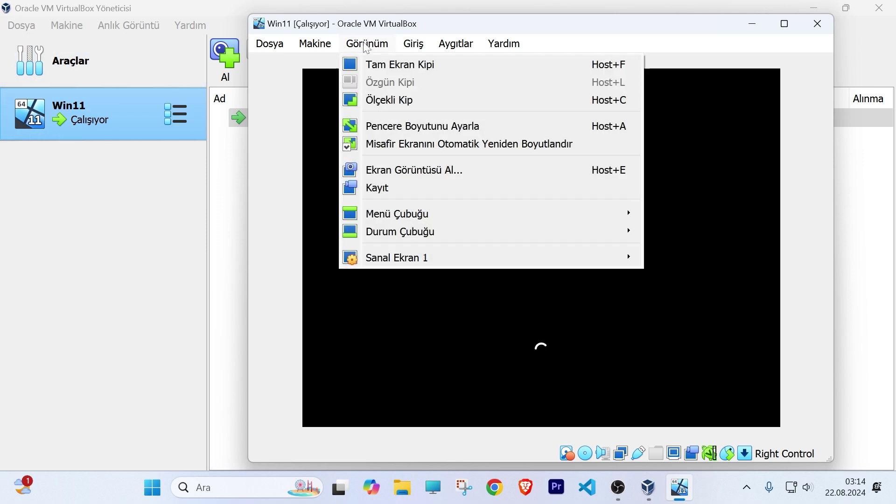
pyautogui.click(380, 70)
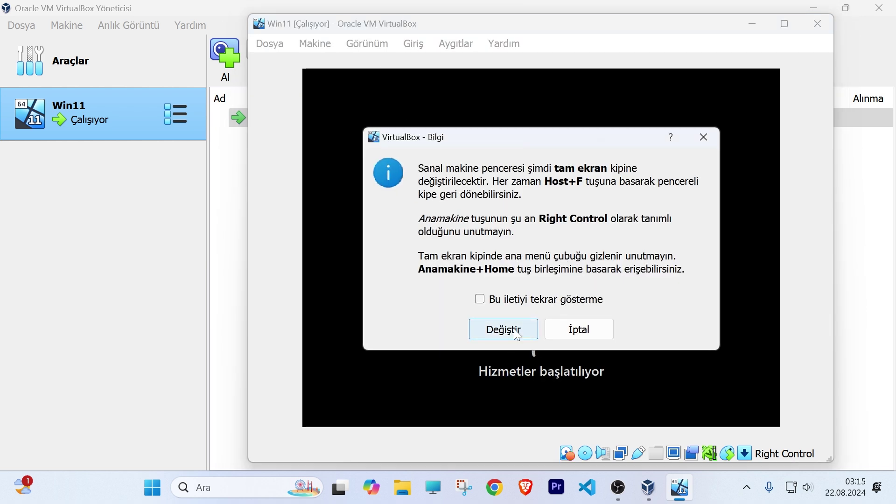
pyautogui.click(517, 335)
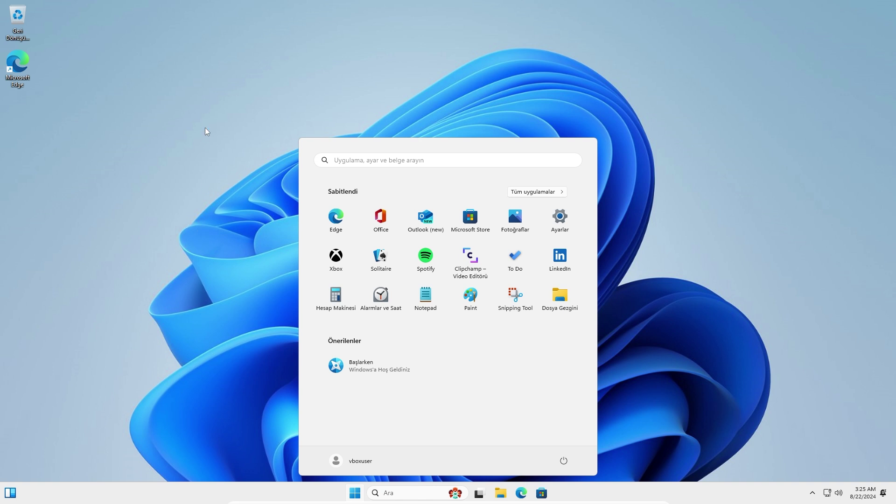
# View the pinned apps in the guest's Start menu and return to its empty desktop
pyautogui.click(308, 109)
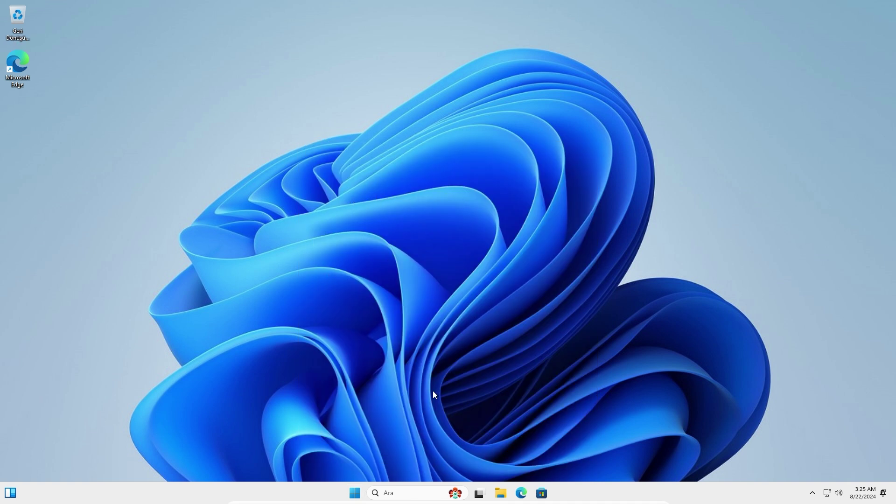
pyautogui.click(354, 492)
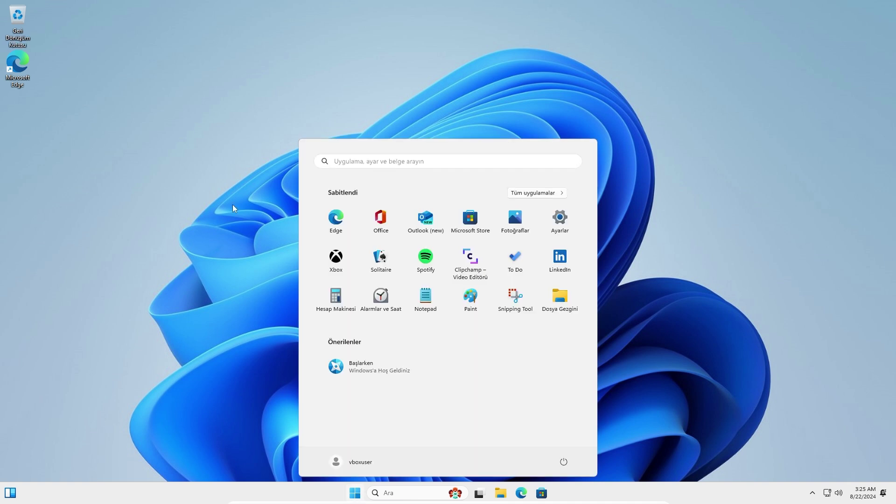
pyautogui.click(182, 199)
# Open the guest's display settings, view the available screen resolutions, and close Settings without changing anything
pyautogui.rightClick(350, 224)
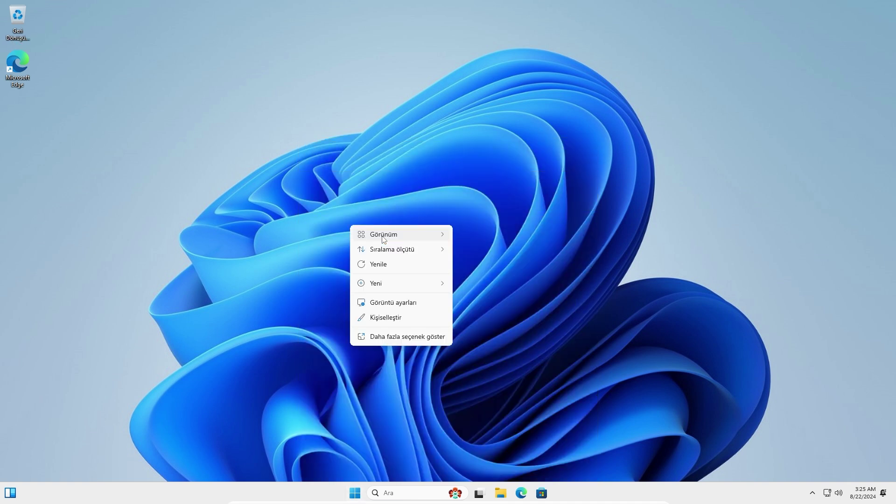
pyautogui.click(411, 305)
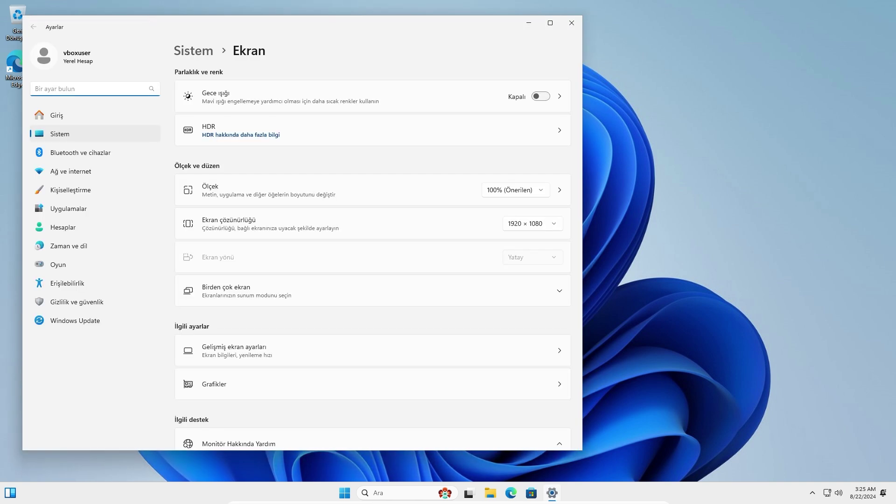
pyautogui.moveTo(146, 20); pyautogui.dragTo(254, 40)
pyautogui.click(657, 246)
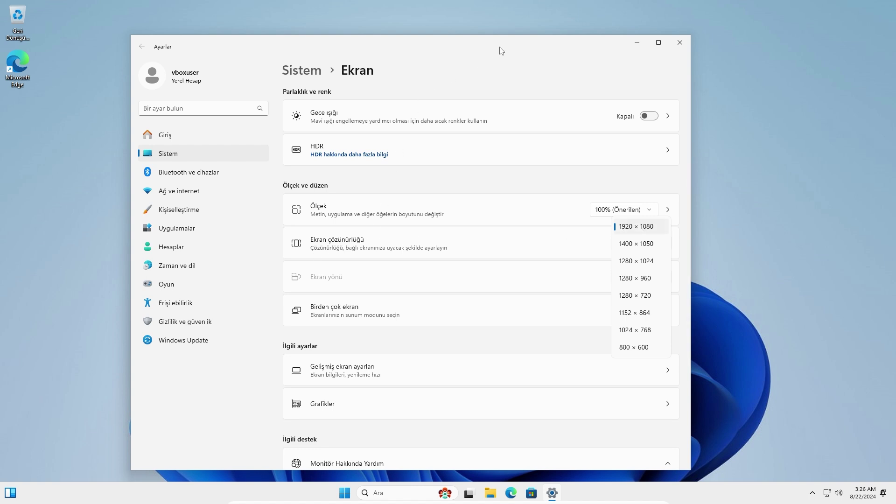
pyautogui.click(545, 49)
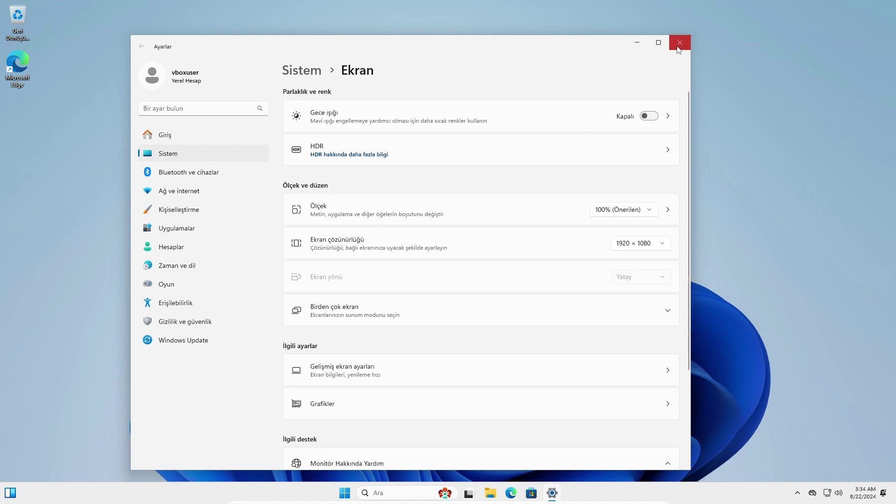
pyautogui.click(680, 42)
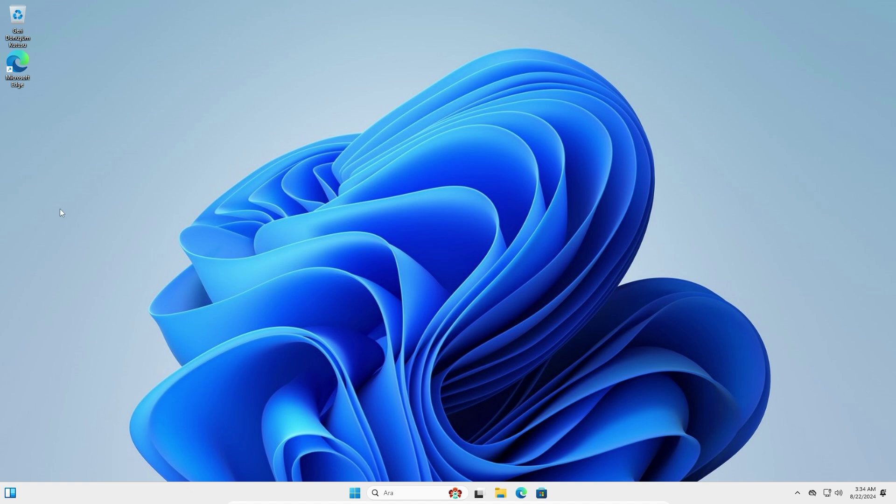
# Launch Microsoft Edge in the guest, complete its first-run setup without signing in or importing data, keep the default theme, and accept the privacy notice
pyautogui.click(408, 495)
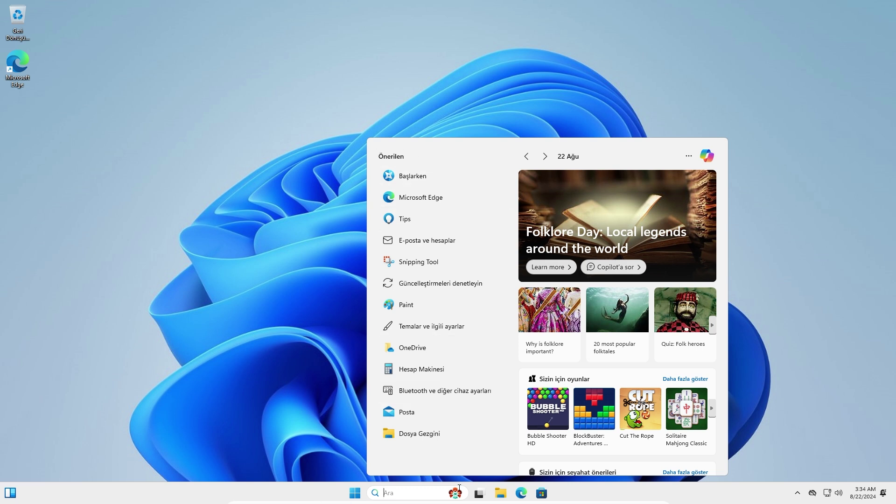
pyautogui.click(399, 204)
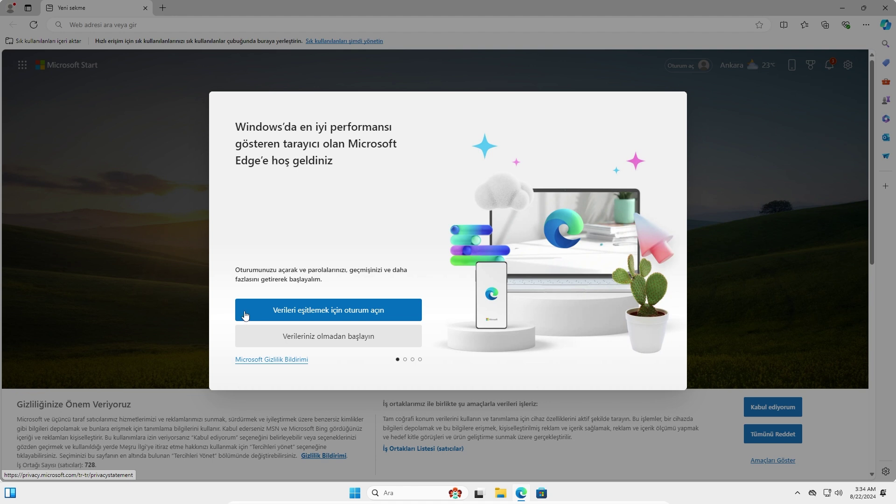
pyautogui.click(311, 341)
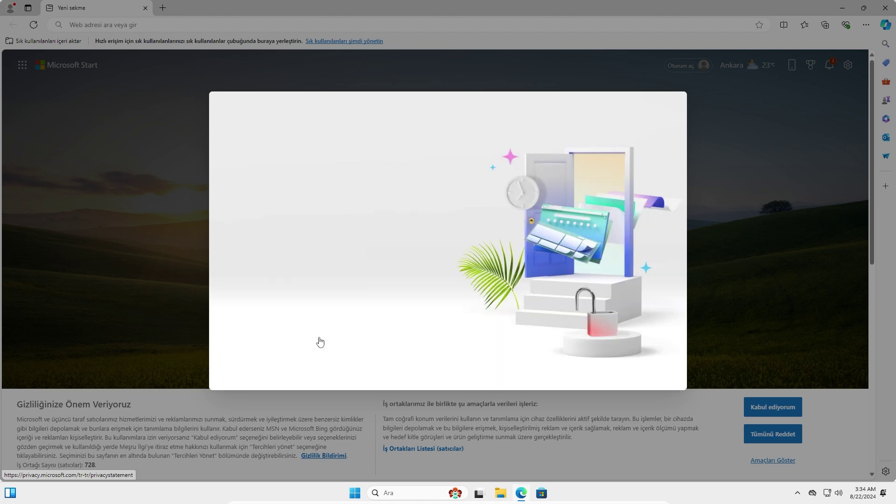
pyautogui.click(282, 336)
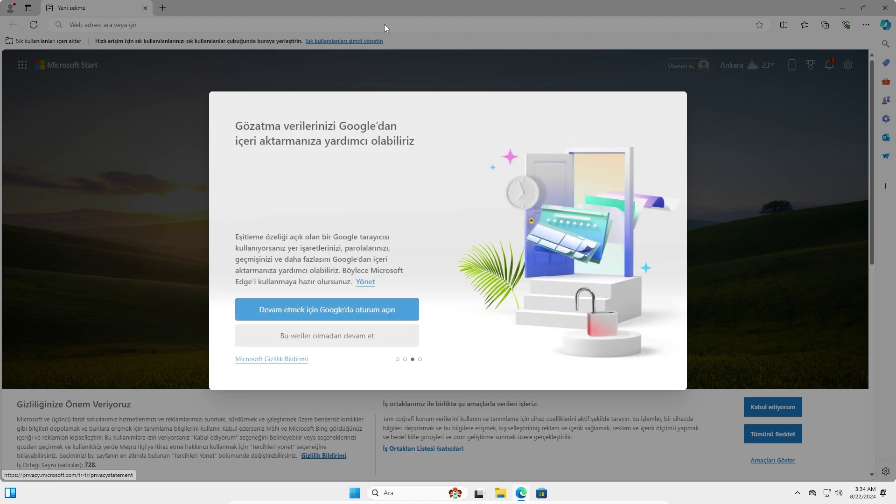
pyautogui.click(339, 341)
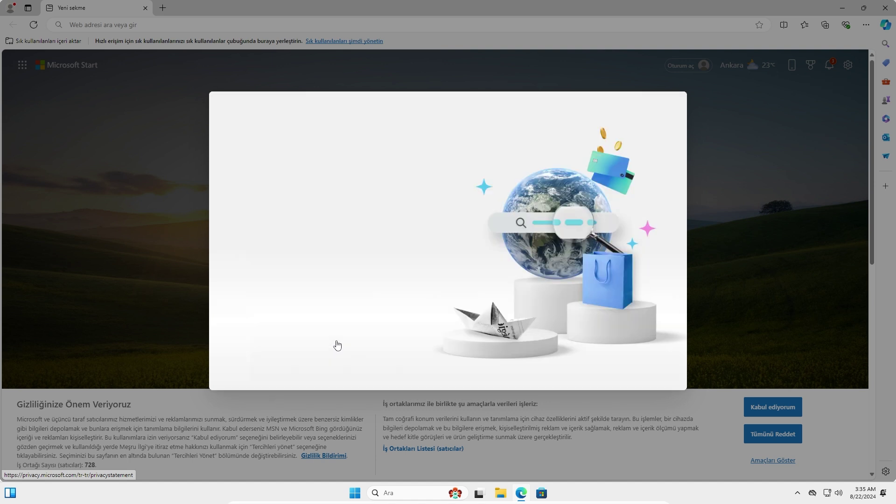
pyautogui.click(287, 346)
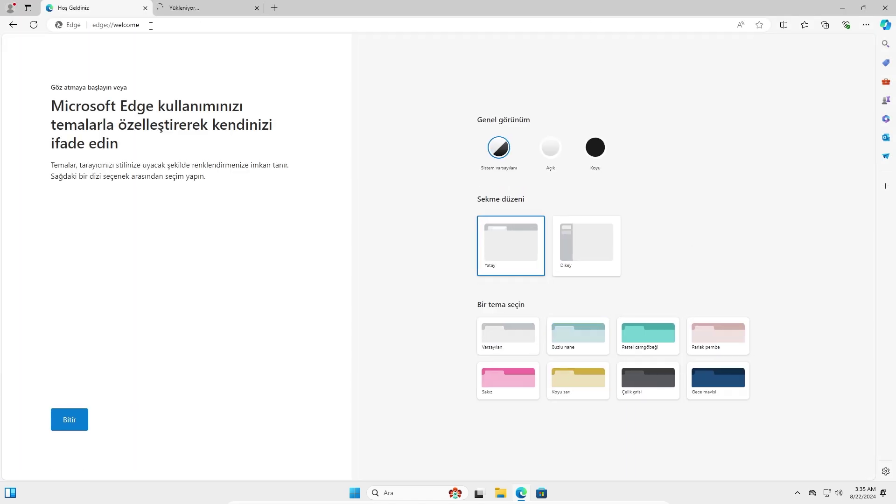
pyautogui.click(64, 427)
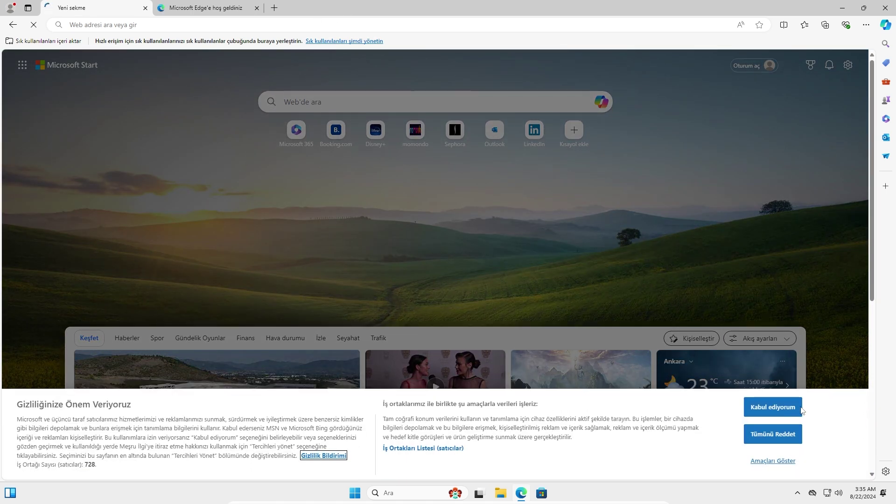
pyautogui.click(784, 409)
# Go to google.com in the guest browser and decline the offer to sign in to Google
pyautogui.click(491, 27)
pyautogui.write('google,')
pyautogui.press('BackSpace')
pyautogui.write('.')
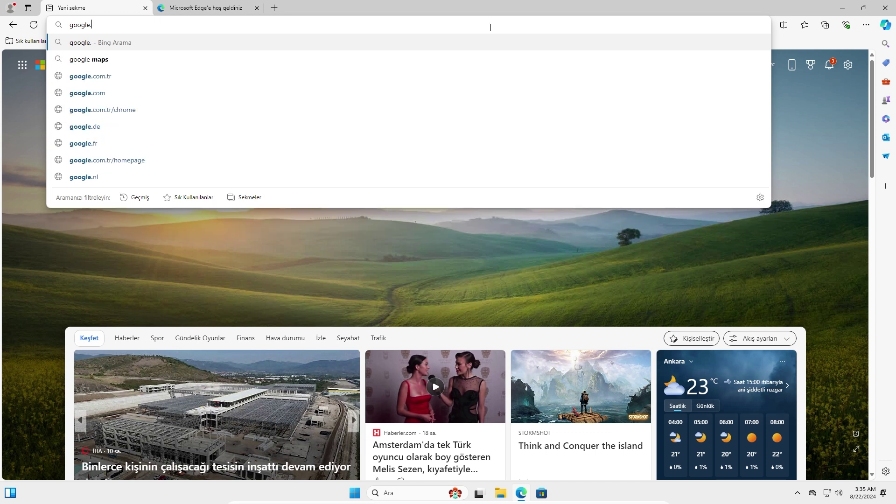
pyautogui.write('com')
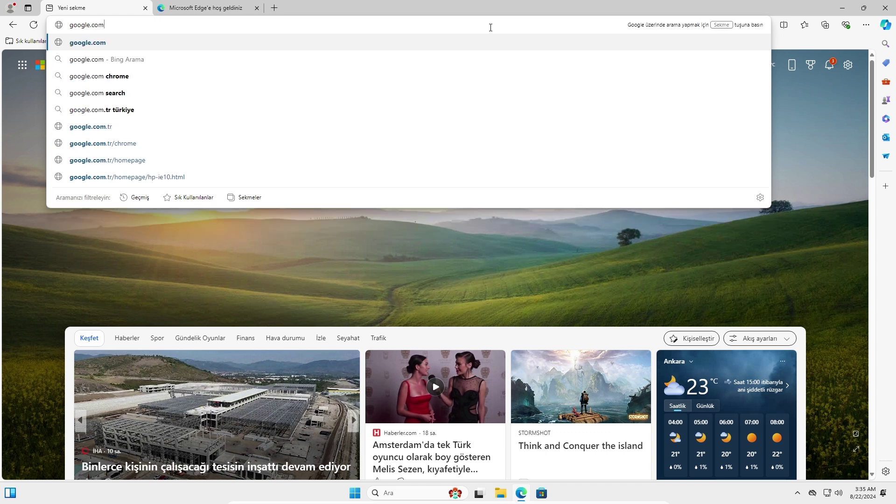
pyautogui.press('Return')
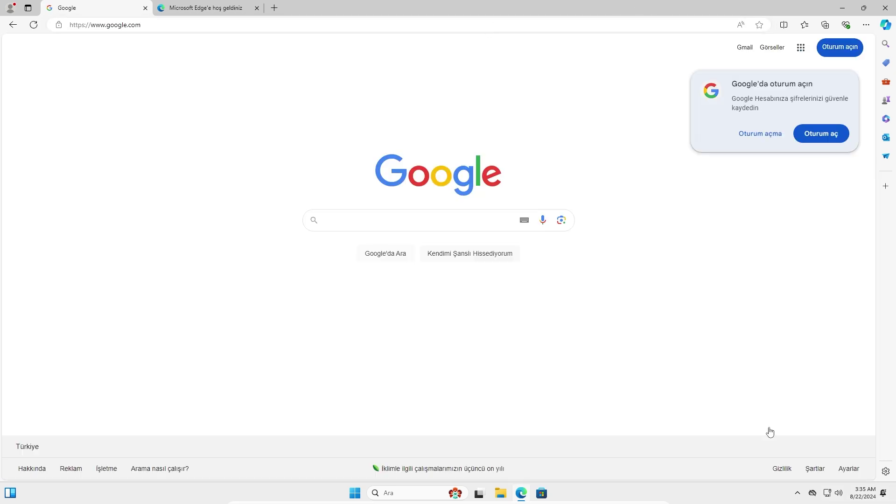
pyautogui.click(755, 135)
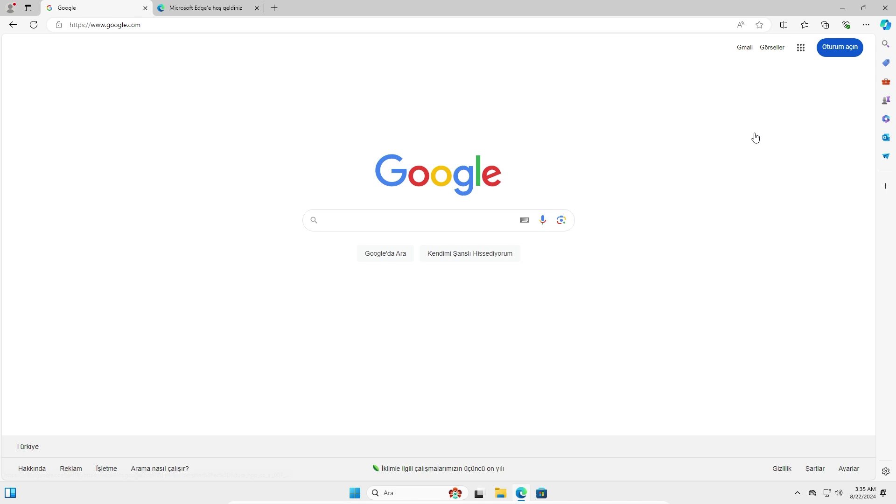
# Search Windows for "ayarlar" to launch Settings, find the language and keyboard options with "klavye", and open the İngilizce (ABD) language options
pyautogui.click(799, 494)
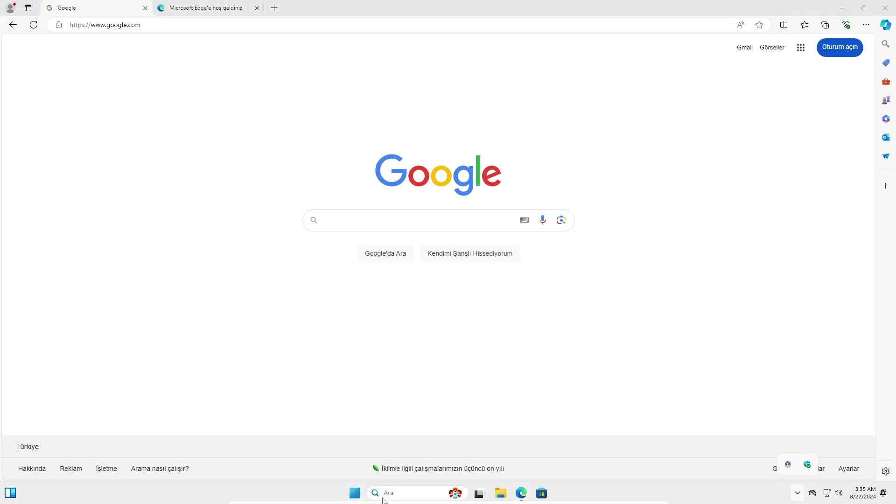
pyautogui.click(400, 495)
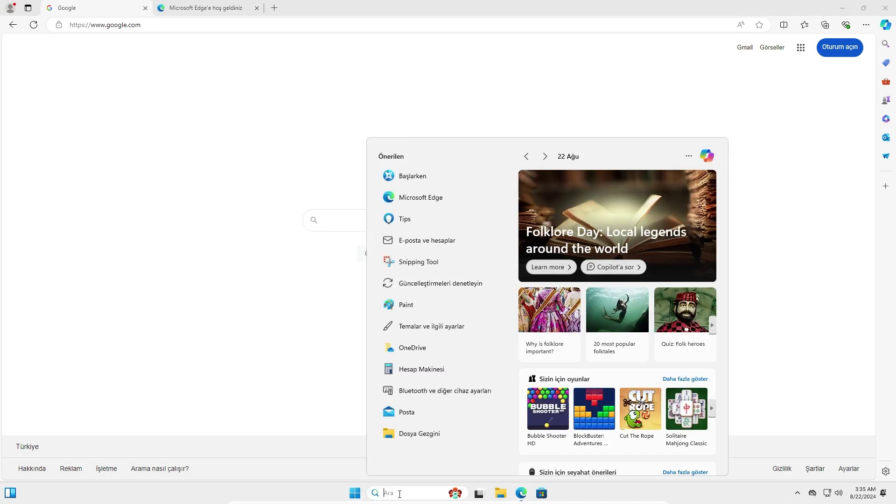
pyautogui.write('ayarlar')
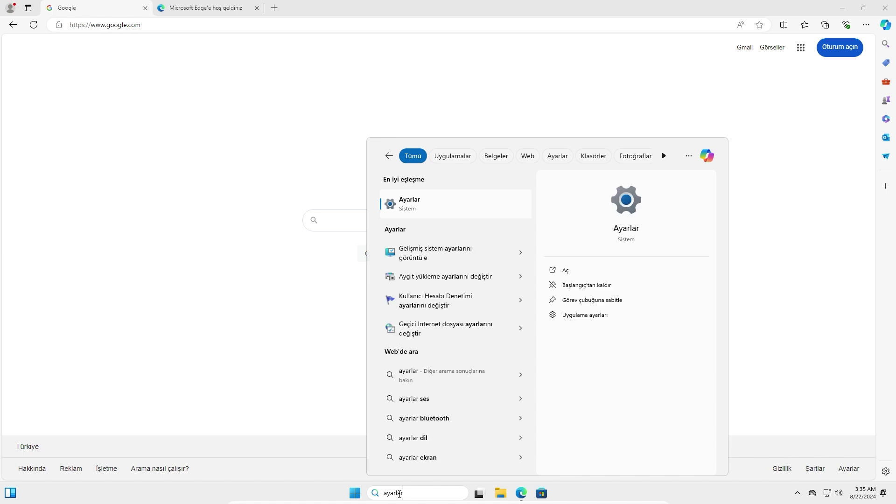
pyautogui.press('Return')
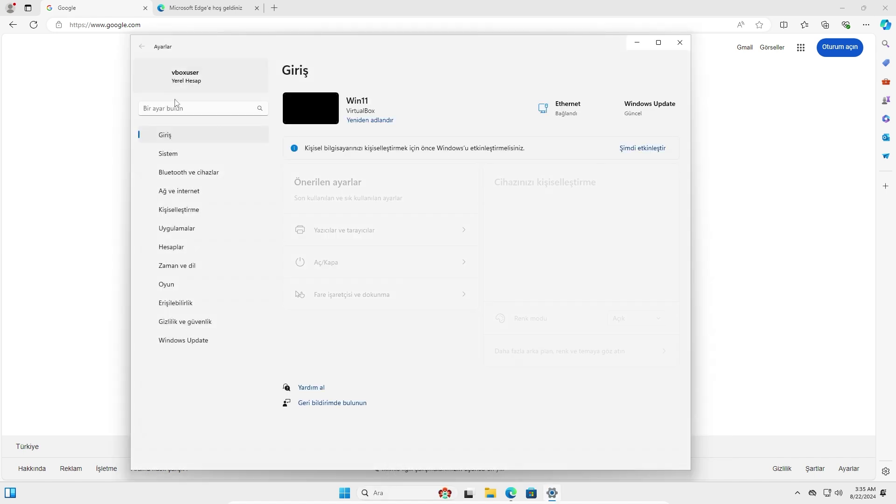
pyautogui.write('klavye')
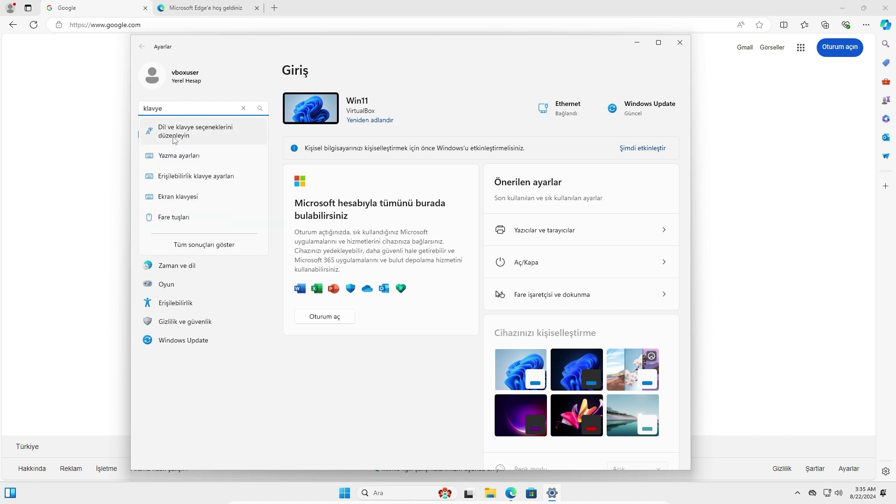
pyautogui.click(183, 140)
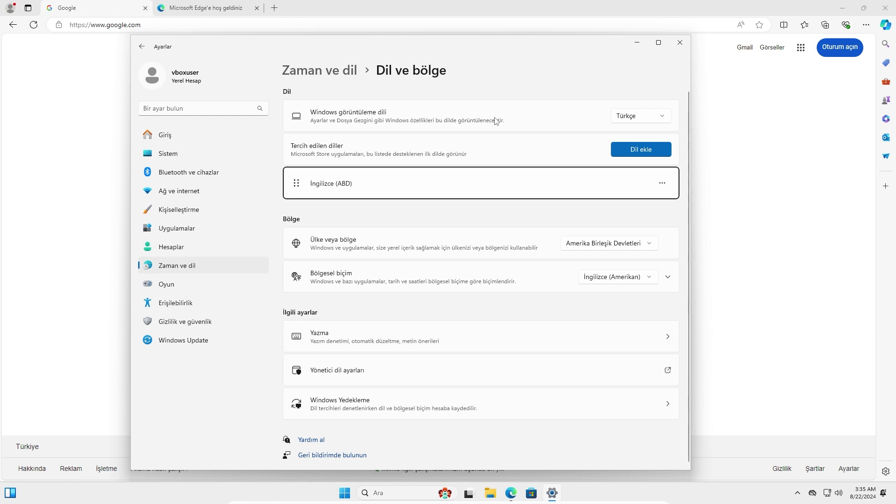
pyautogui.click(668, 187)
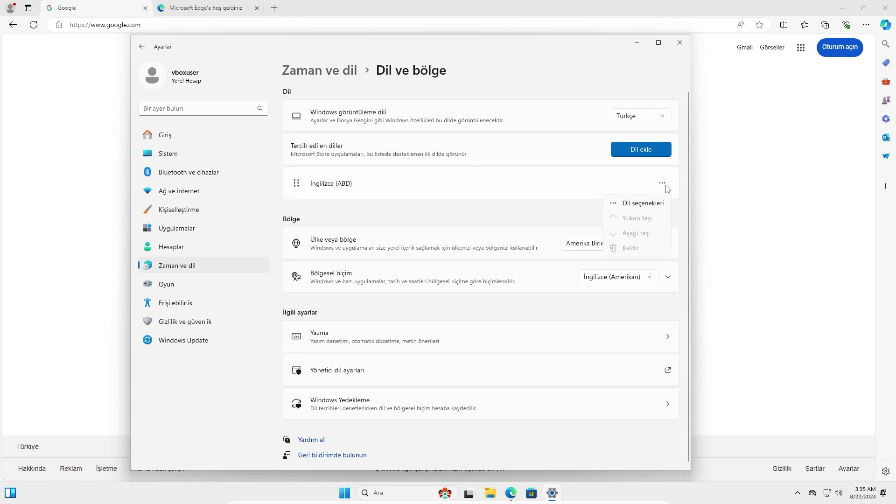
pyautogui.click(649, 206)
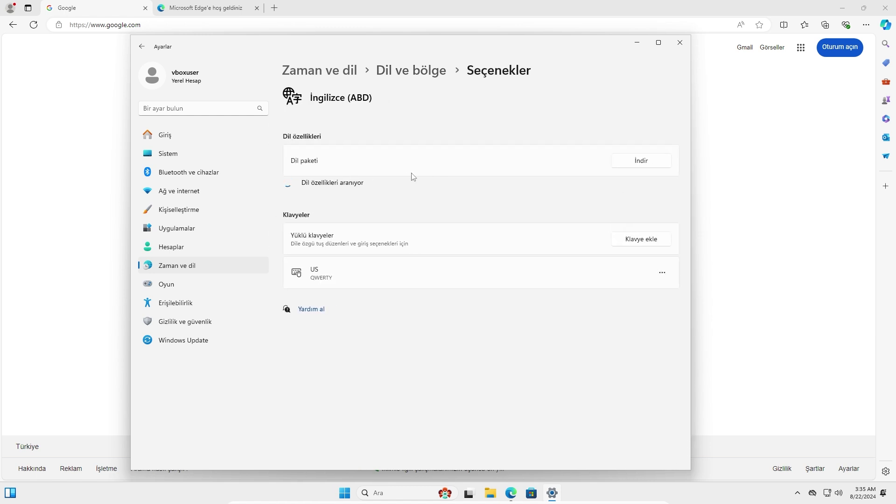
# Add the Türkçe Q keyboard to İngilizce (ABD), remove the US keyboard, and close Settings
pyautogui.click(654, 271)
pyautogui.click(610, 272)
pyautogui.click(638, 243)
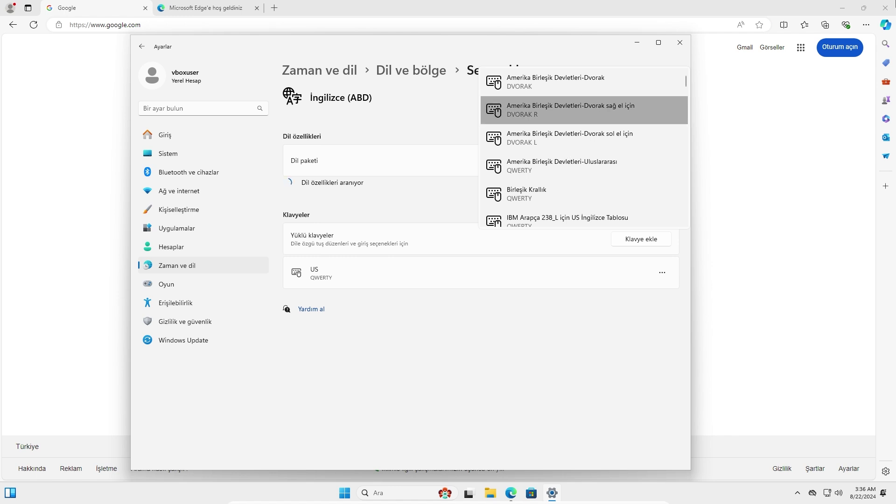
pyautogui.scroll(-3, 565, 167)
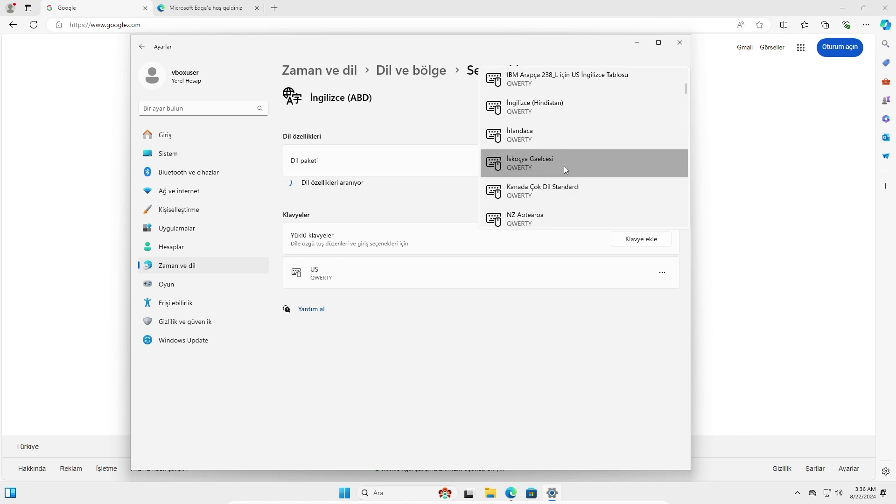
pyautogui.scroll(-6, 564, 167)
pyautogui.scroll(-8, 566, 166)
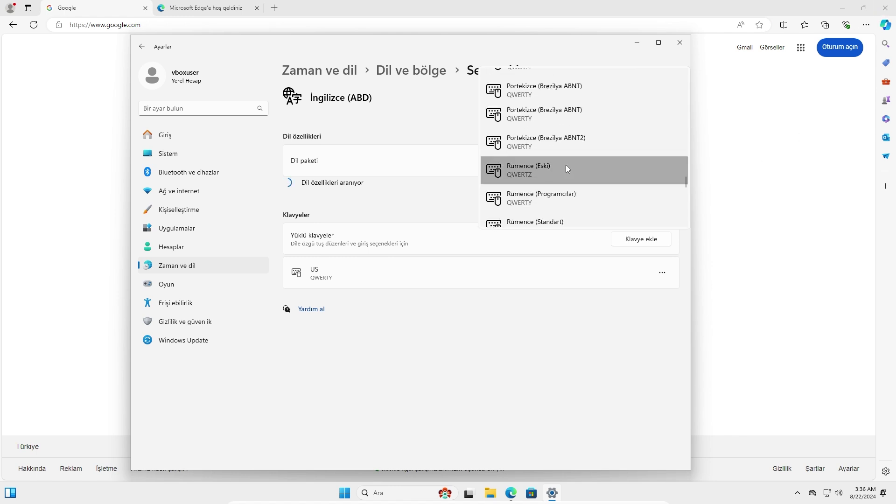
pyautogui.click(526, 205)
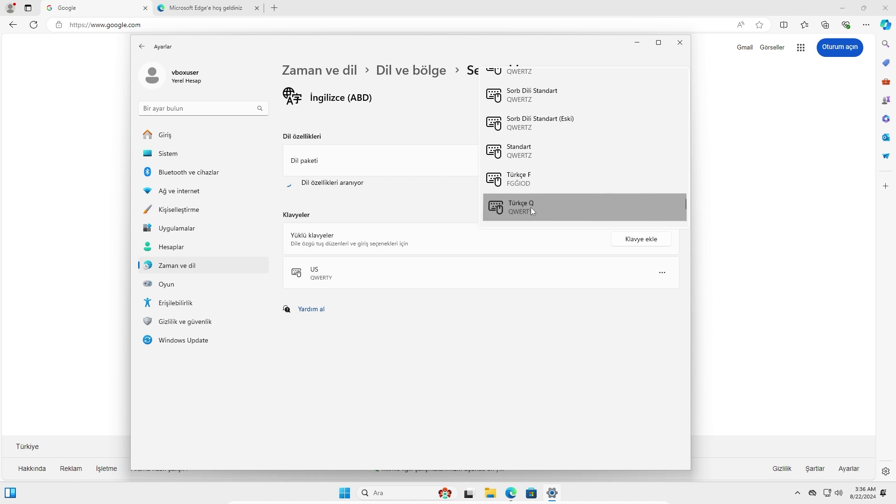
pyautogui.click(662, 273)
pyautogui.click(652, 293)
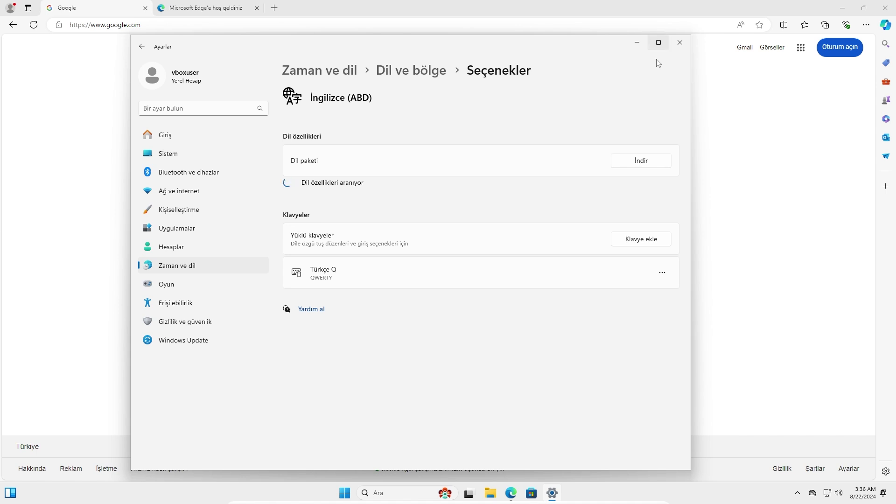
pyautogui.click(680, 42)
# Test the Turkish keyboard layout by entering ".üğ" in the Google search box, and clear the text again
pyautogui.click(416, 219)
pyautogui.write('.')
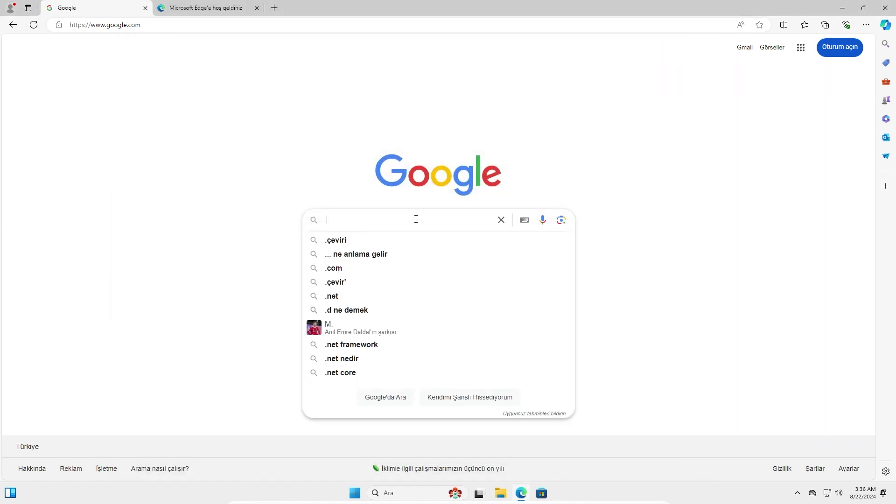
pyautogui.write('üğ')
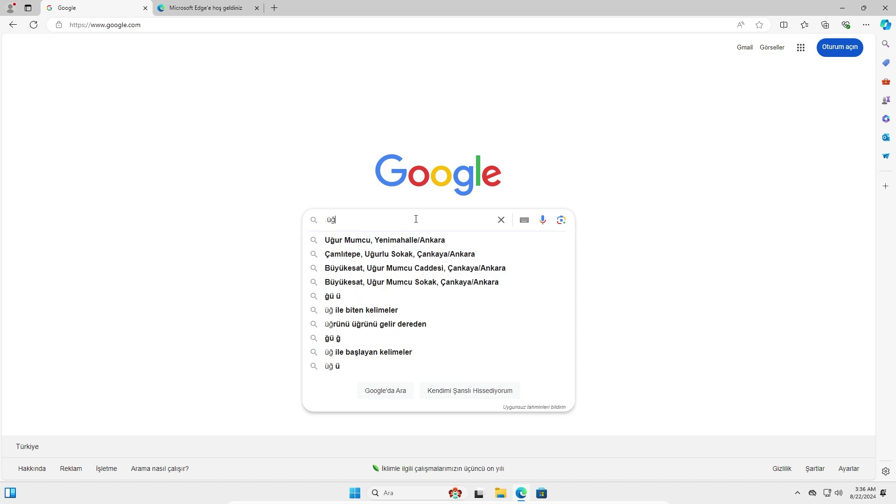
pyautogui.press('BackSpace')
pyautogui.press('BackSpace')
pyautogui.press('BackSpace')
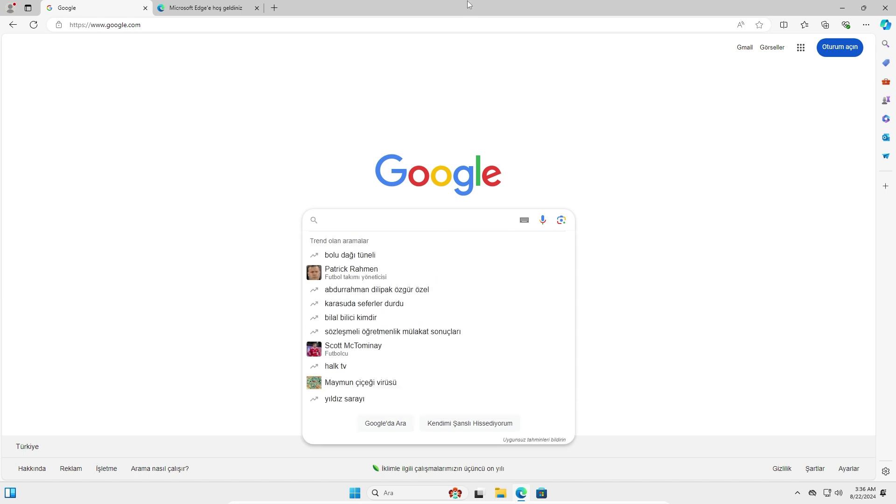
# Close the Microsoft Edge welcome tab and exit the browser to return to the guest desktop
pyautogui.click(798, 496)
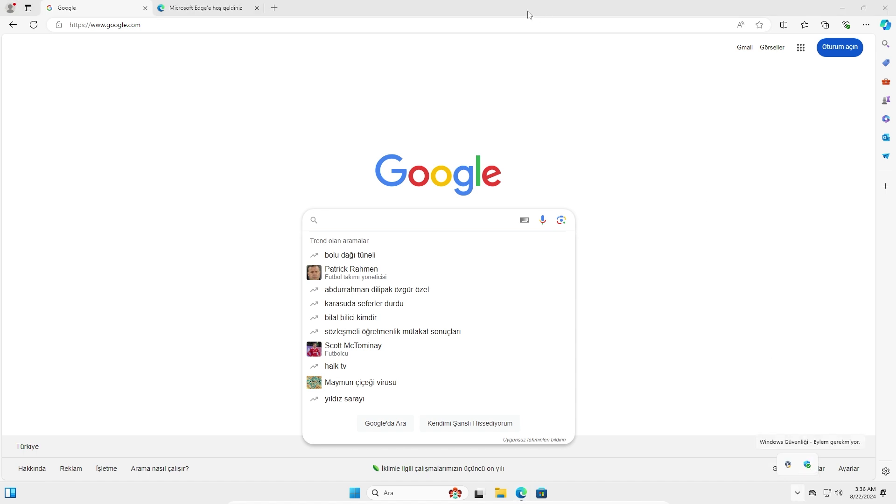
pyautogui.click(420, 52)
pyautogui.click(258, 10)
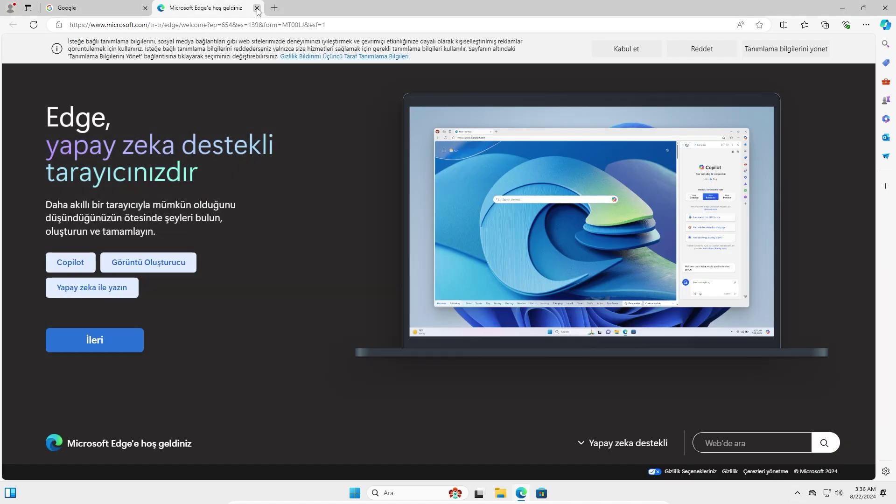
pyautogui.click(257, 8)
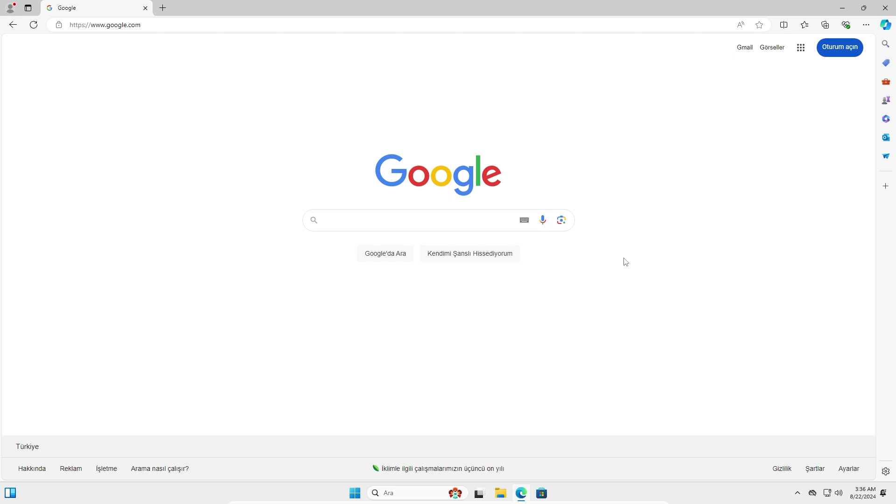
pyautogui.click(885, 8)
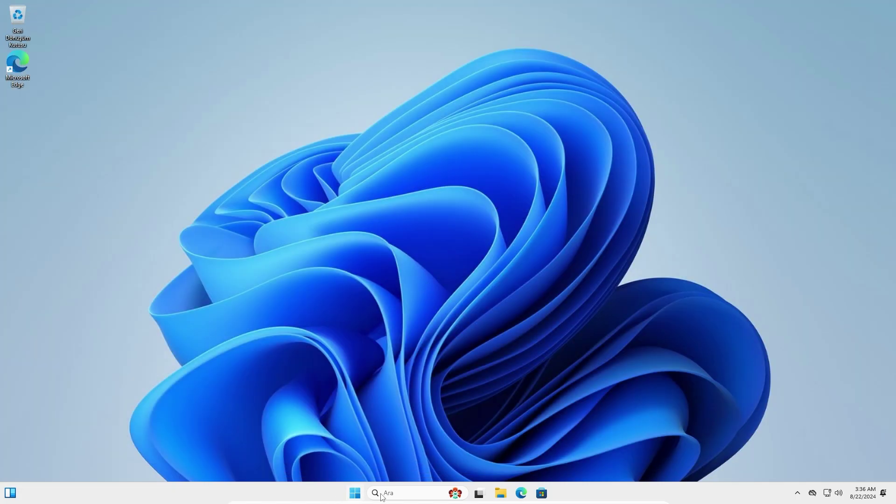
# Open Settings, search for "windows gü", go to the Güncelleştirmeleri denetle result, and start a Windows Update check
pyautogui.click(357, 492)
pyautogui.click(563, 461)
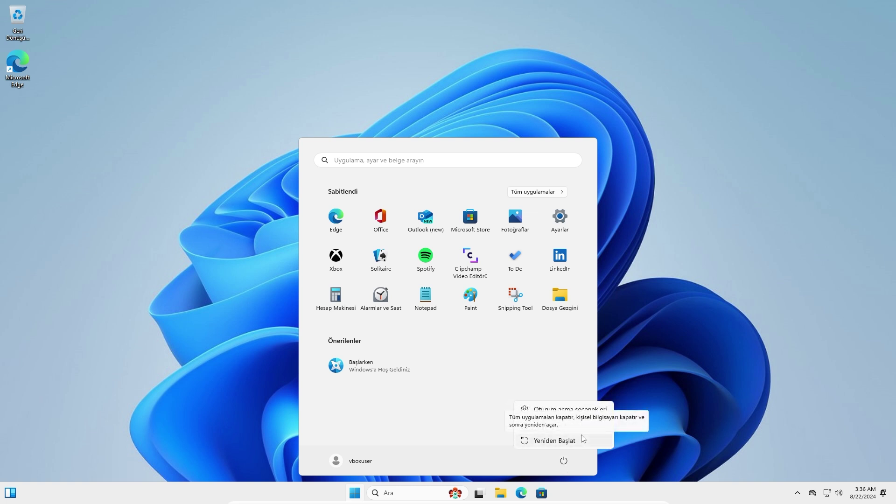
pyautogui.click(560, 227)
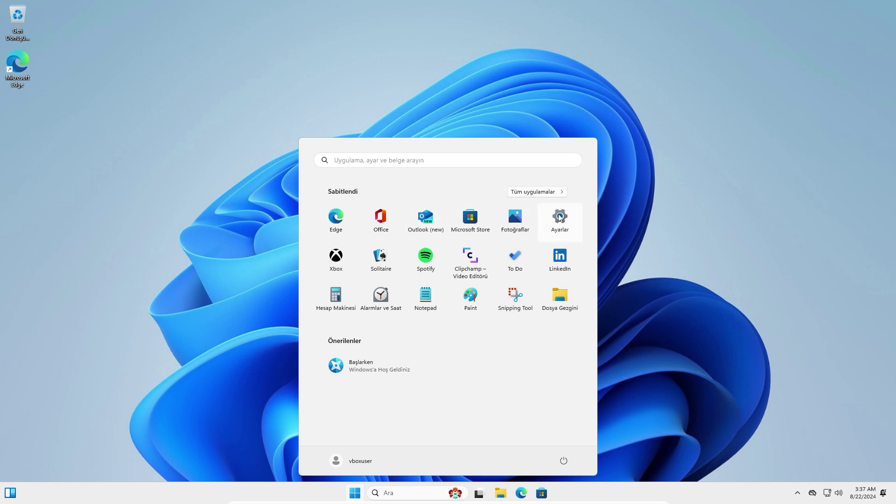
pyautogui.click(560, 219)
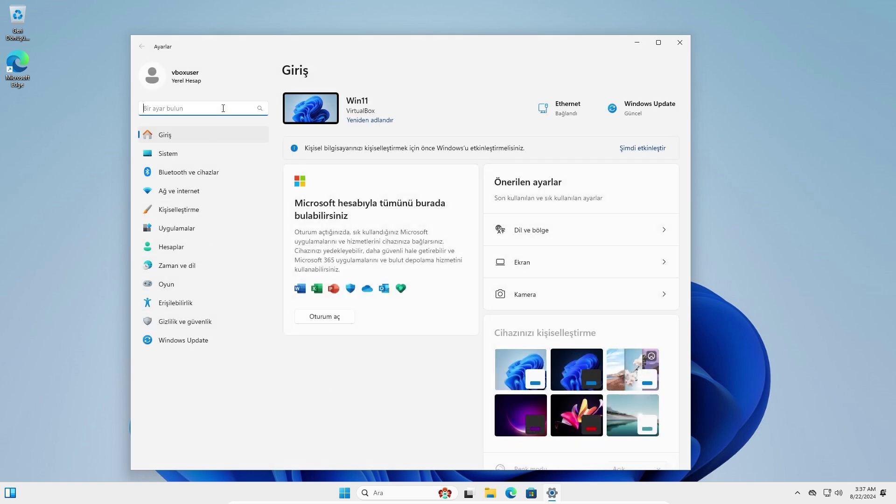
pyautogui.write('windows gü')
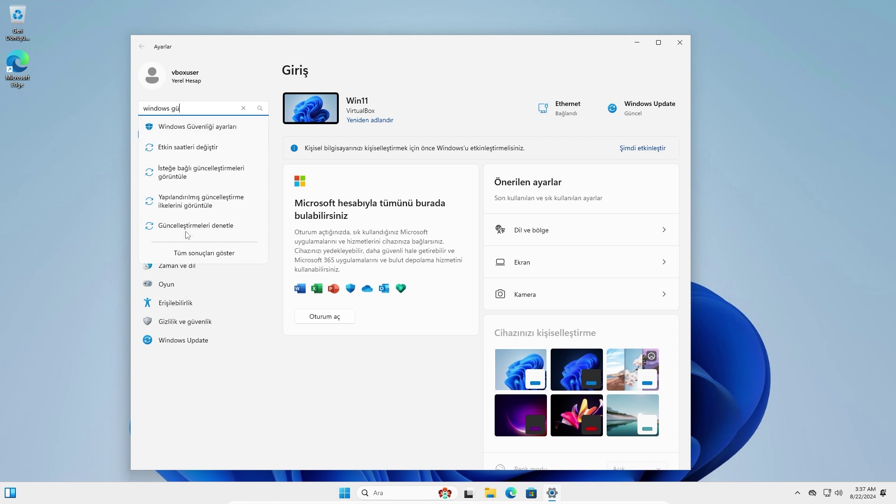
pyautogui.click(206, 227)
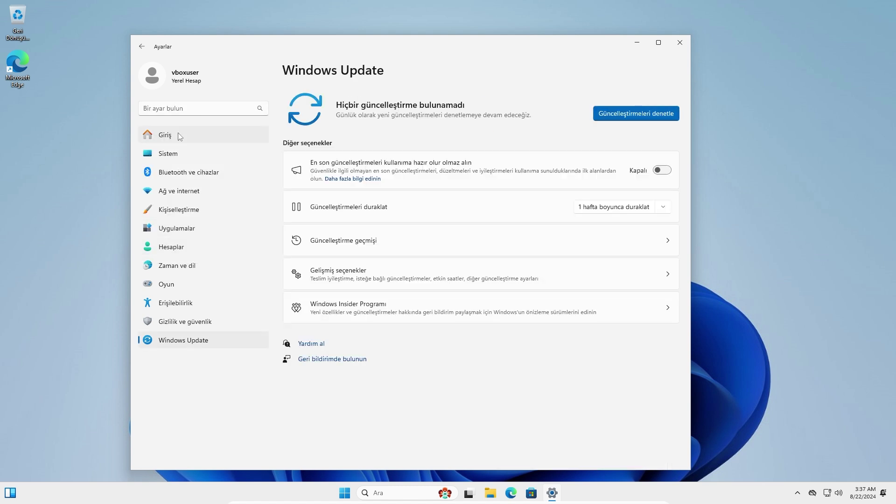
pyautogui.click(660, 122)
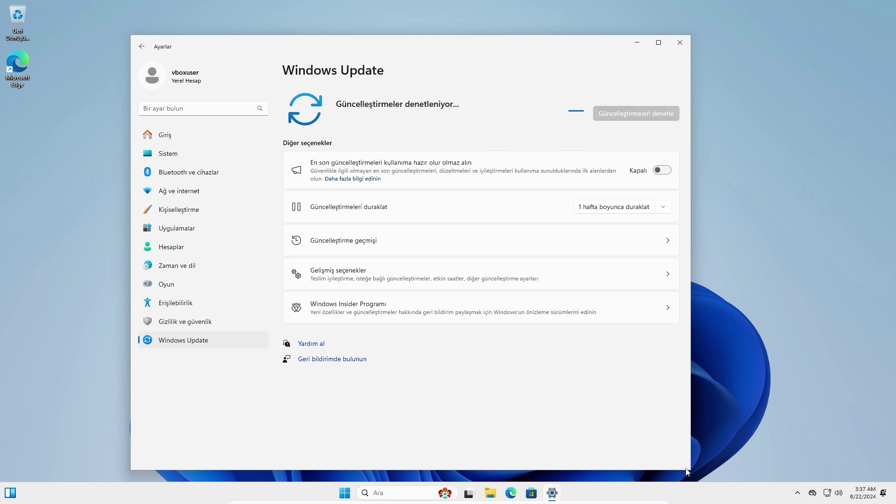
# Open the guest's Sistem bilgisi page and examine its system type, installed RAM, and Windows edition details
pyautogui.click(349, 498)
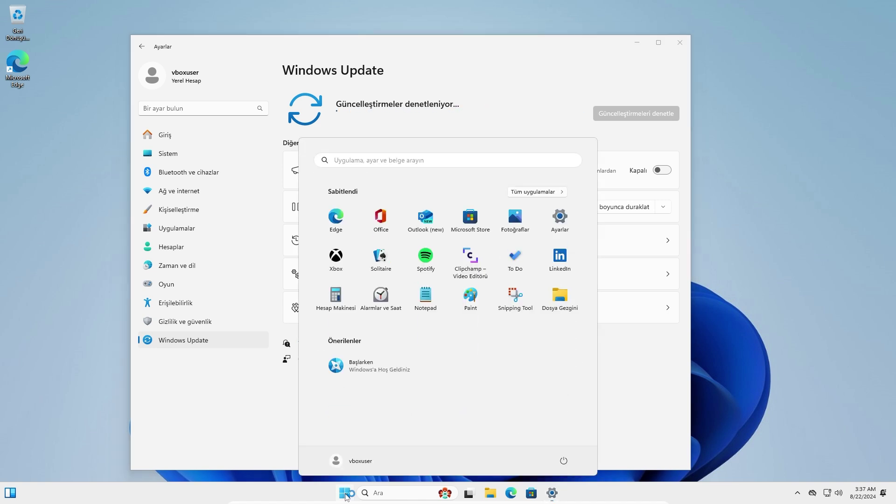
pyautogui.rightClick(348, 496)
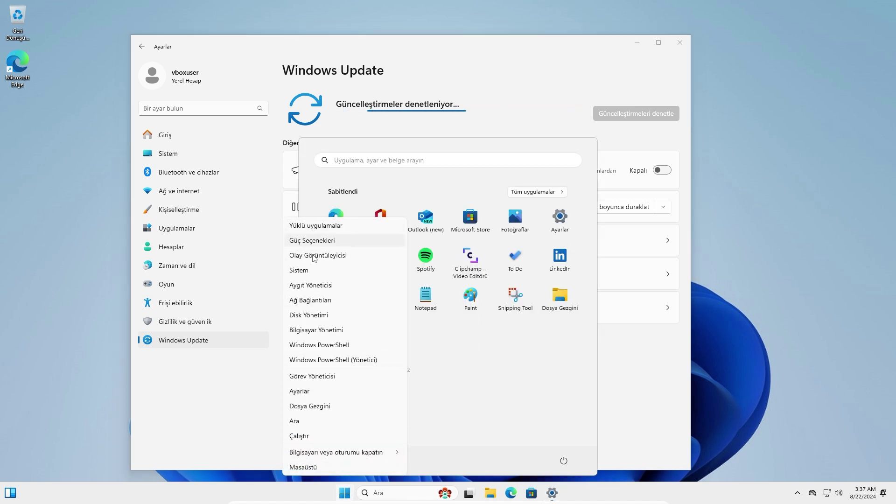
pyautogui.press('Escape')
pyautogui.press('Escape')
pyautogui.press('super+Pause')
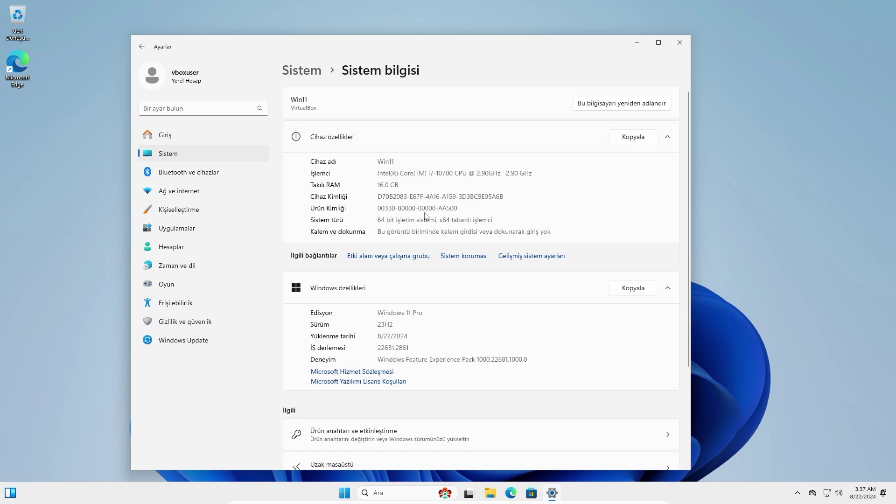
pyautogui.moveTo(453, 222); pyautogui.dragTo(379, 221)
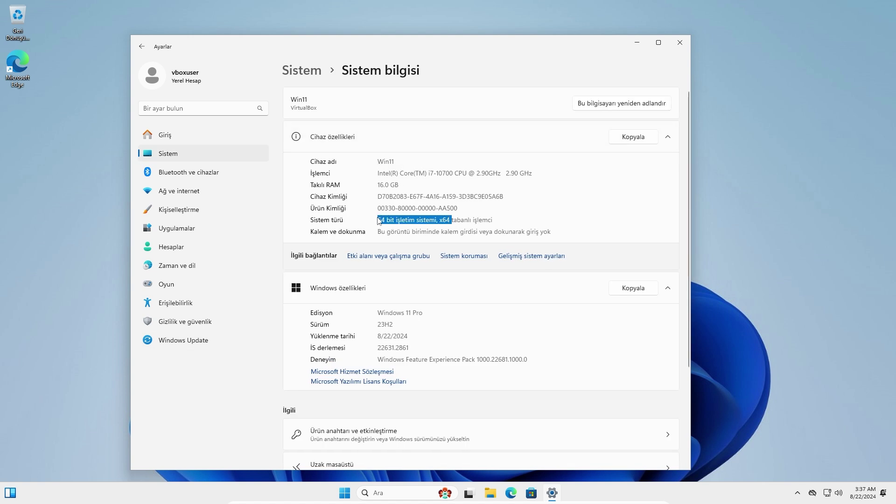
pyautogui.click(399, 183)
pyautogui.moveTo(370, 187); pyautogui.dragTo(409, 185)
pyautogui.scroll(-3, 412, 324)
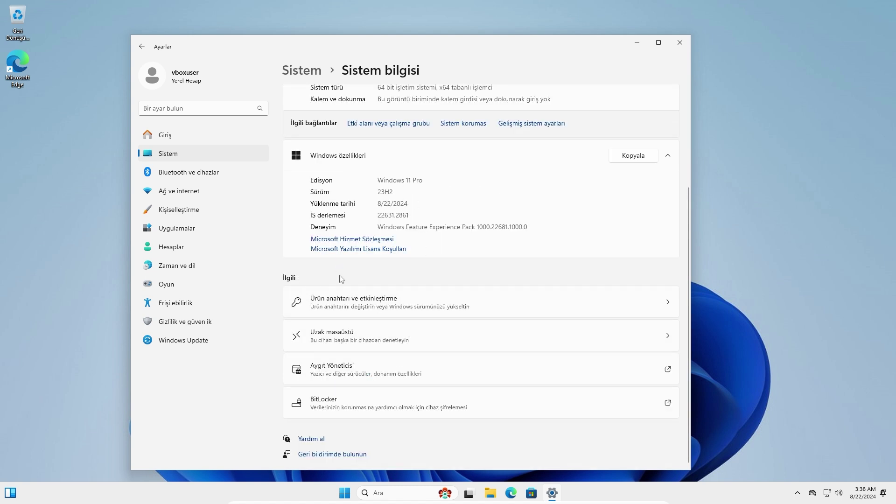
# Check the activation status under Ürün anahtarı ve etkinleştirme, return to Sistem bilgisi to review the specifications, and close Settings
pyautogui.click(634, 304)
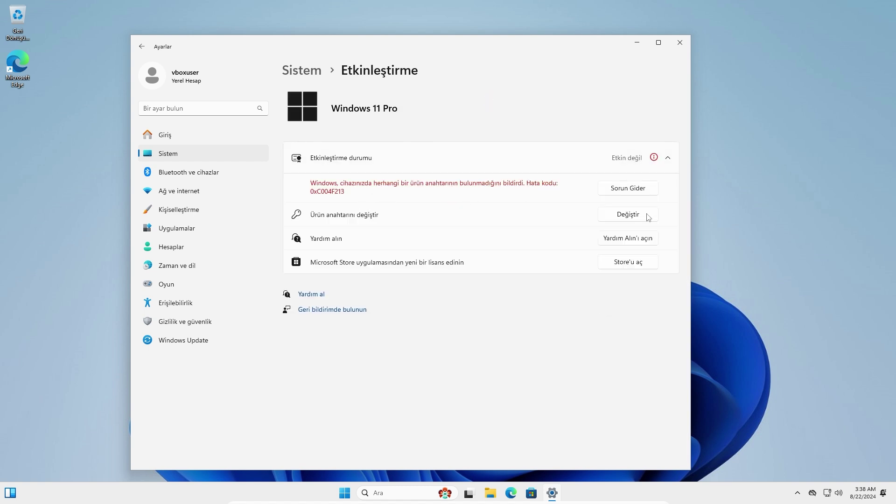
pyautogui.hotkey('alt', 'Left')
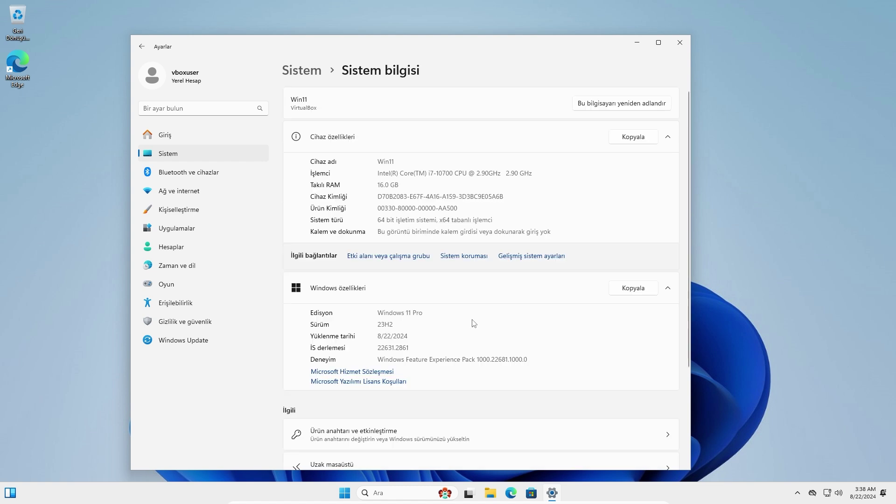
pyautogui.scroll(-3, 488, 262)
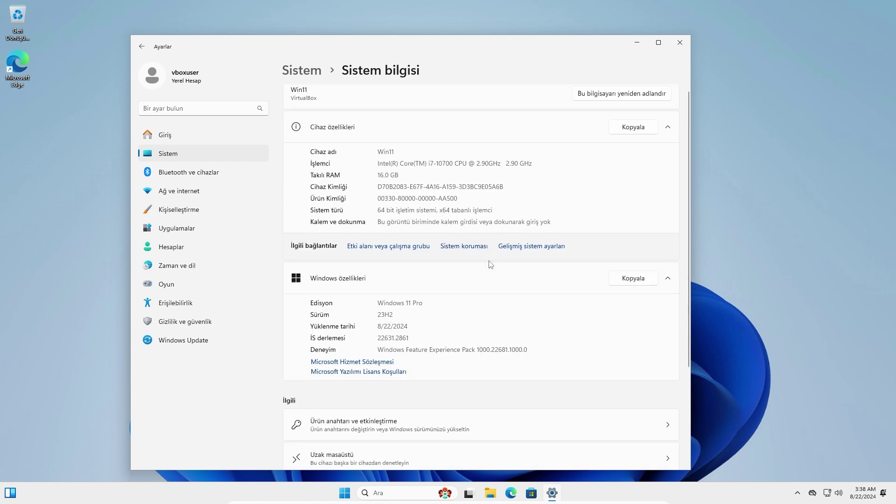
pyautogui.scroll(3, 448, 340)
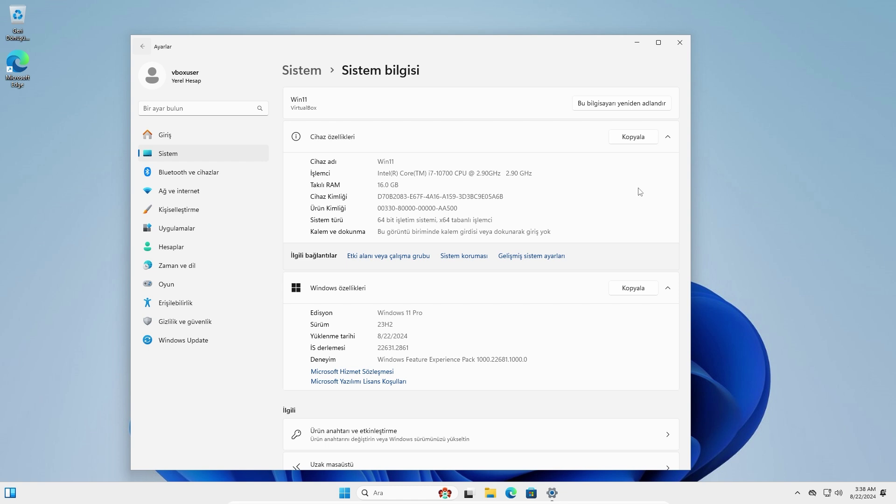
pyautogui.click(680, 42)
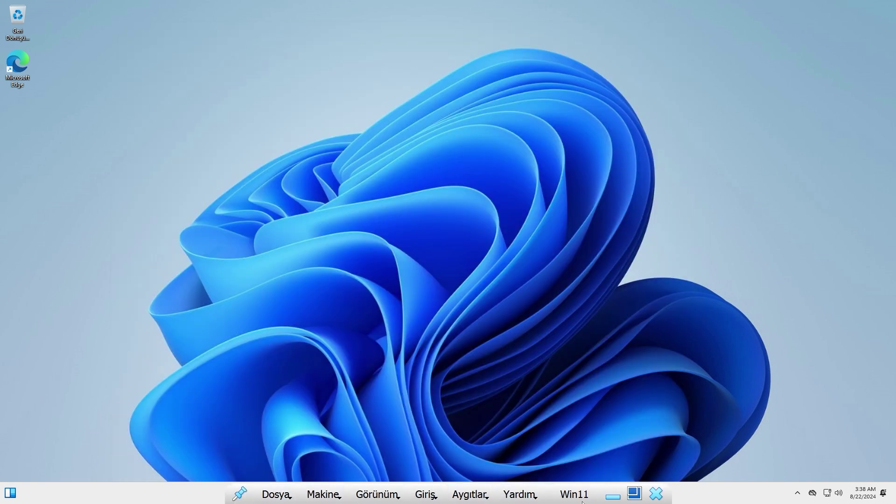
# Take the Win11 virtual machine out of full-screen mode, enlarge its window slightly, and reposition it over the VirtualBox manager
pyautogui.click(635, 493)
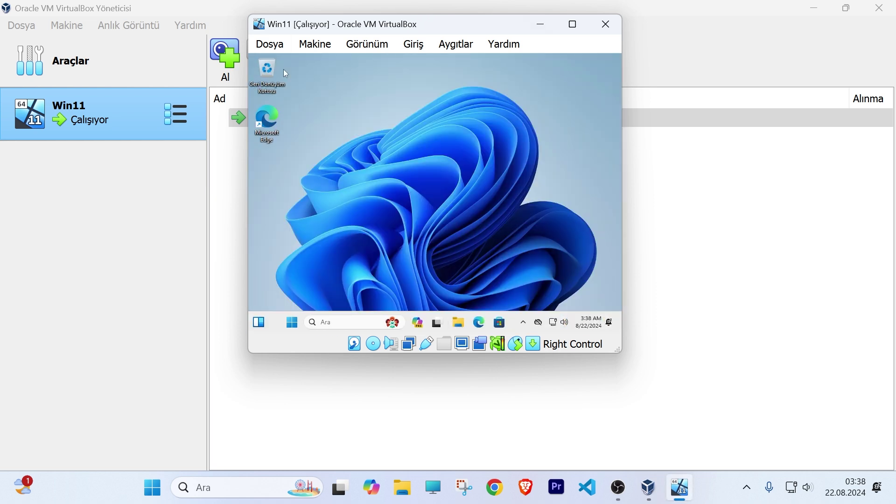
pyautogui.moveTo(620, 352); pyautogui.dragTo(674, 396)
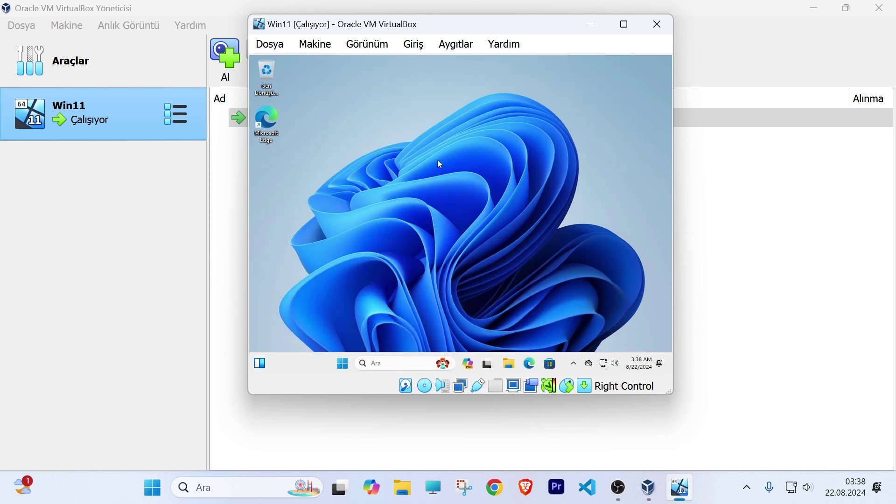
pyautogui.moveTo(435, 21); pyautogui.dragTo(516, 47)
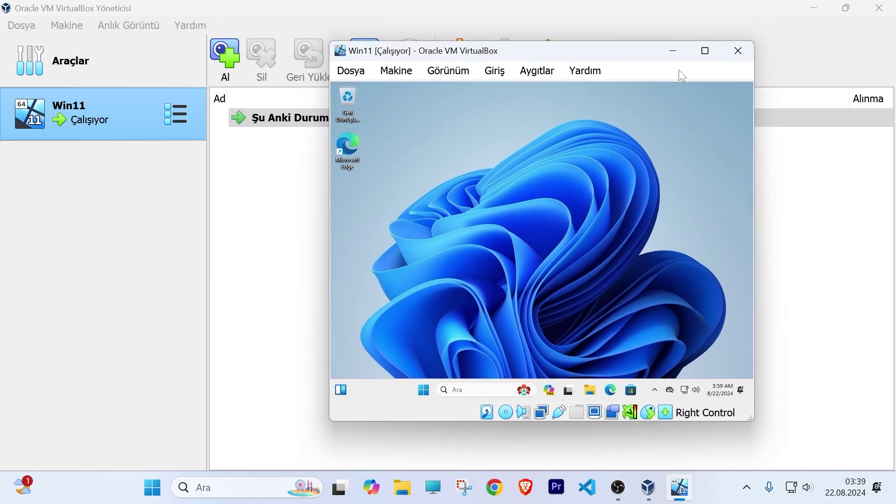
# Close the Win11 virtual machine with the Kapama sinyali gönder option so the guest shuts down properly
pyautogui.click(738, 50)
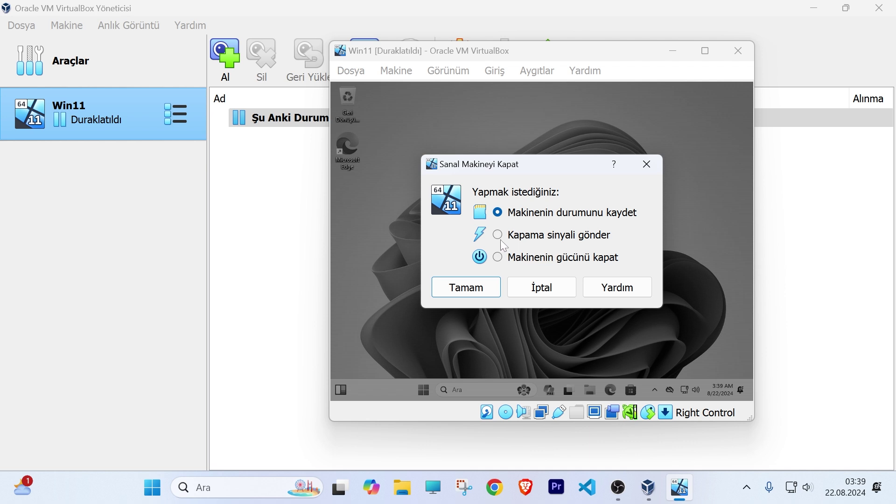
pyautogui.click(497, 258)
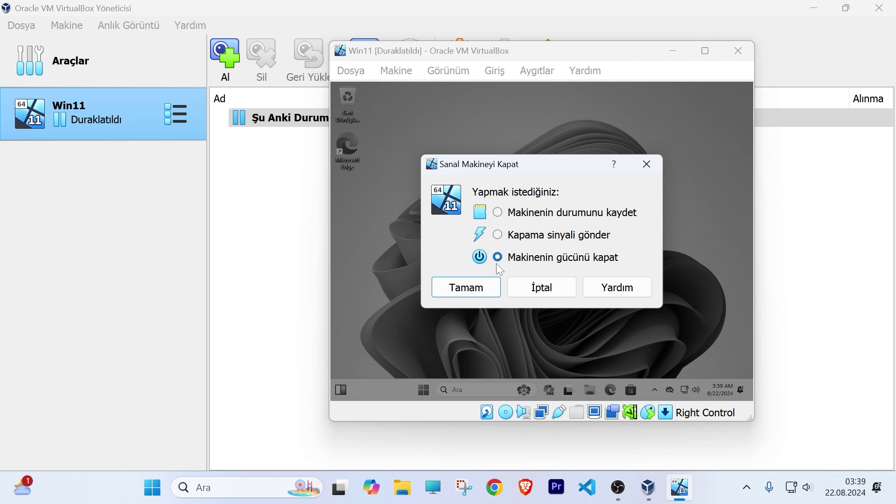
pyautogui.click(498, 235)
pyautogui.click(498, 257)
pyautogui.click(498, 236)
pyautogui.click(476, 291)
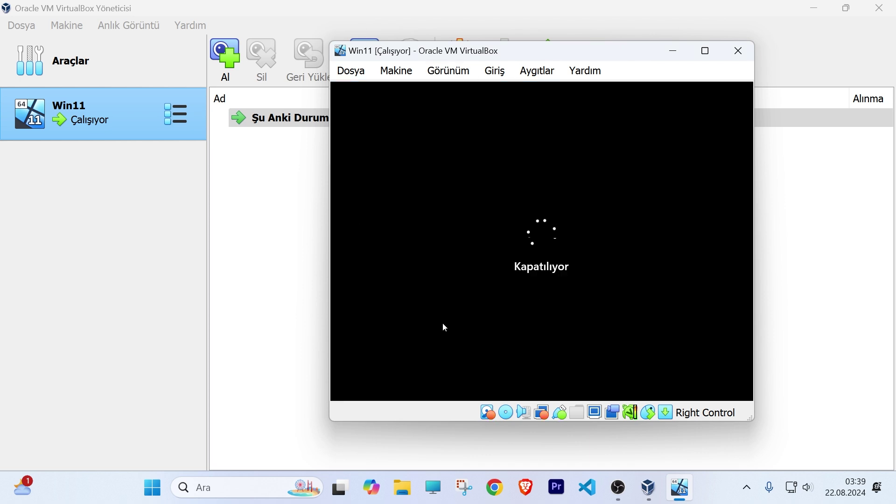
pyautogui.moveTo(506, 56); pyautogui.dragTo(425, 147)
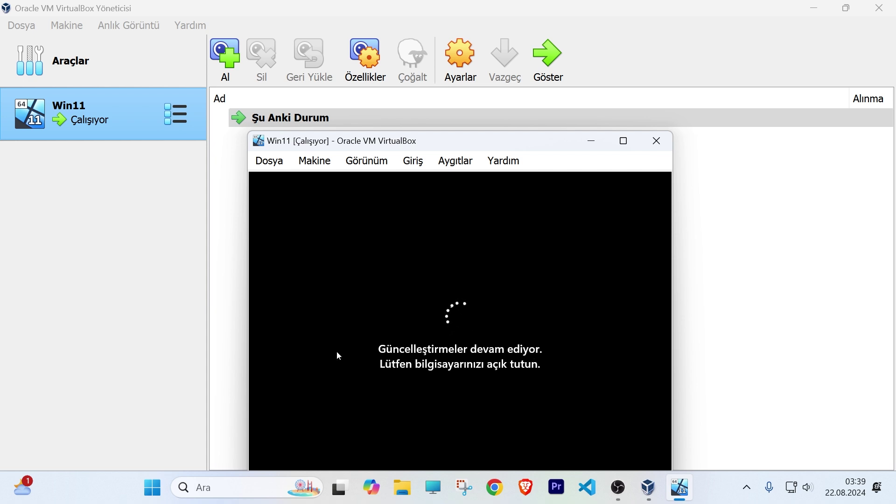
pyautogui.moveTo(564, 137); pyautogui.dragTo(765, 52)
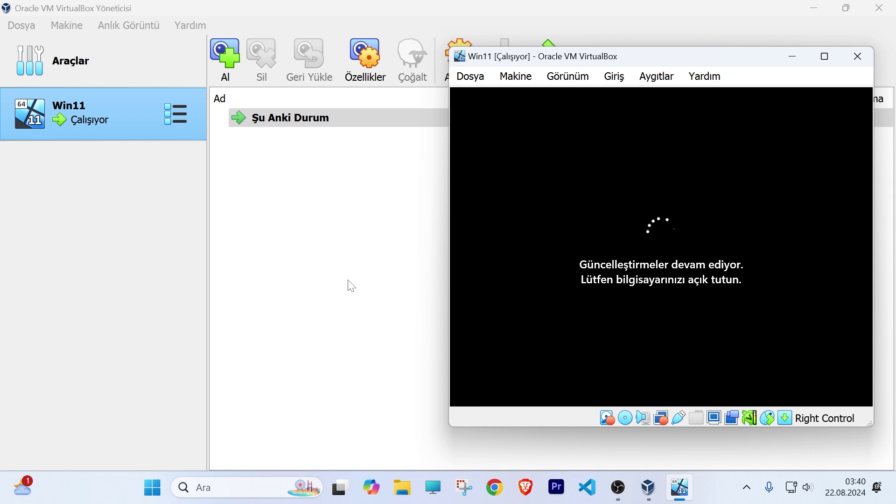
pyautogui.click(373, 495)
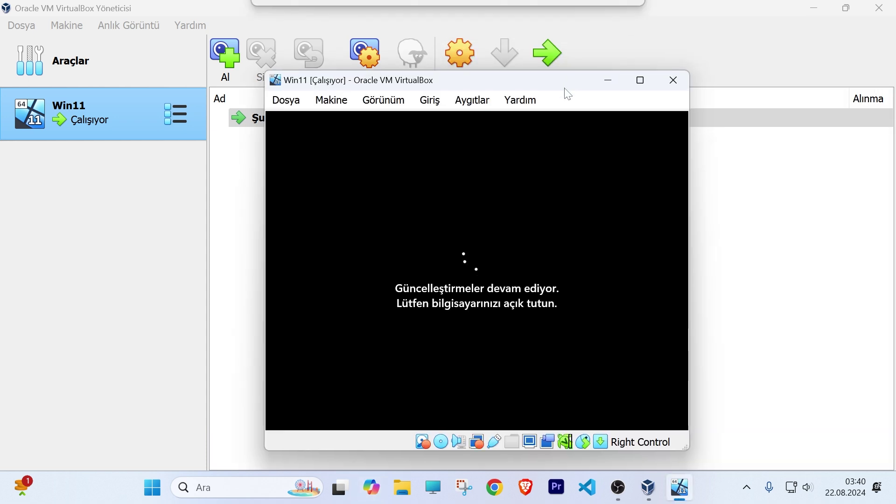
pyautogui.moveTo(751, 56); pyautogui.dragTo(567, 80)
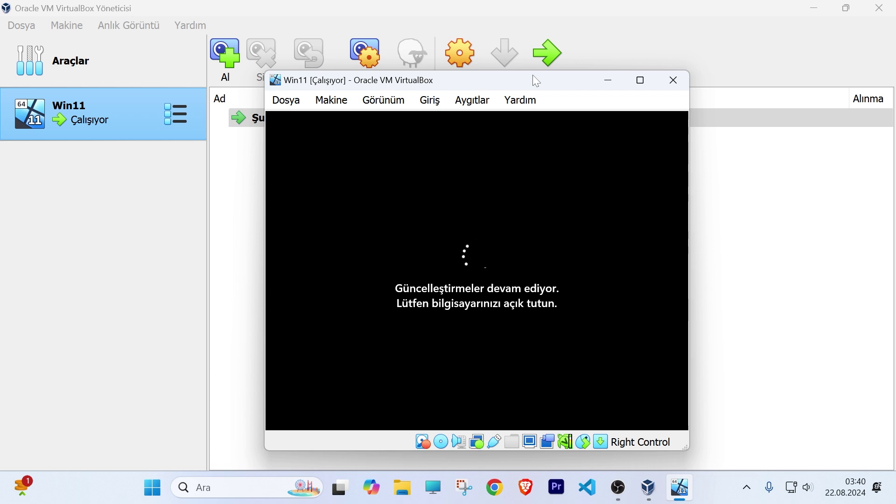
pyautogui.moveTo(511, 83); pyautogui.dragTo(452, 88)
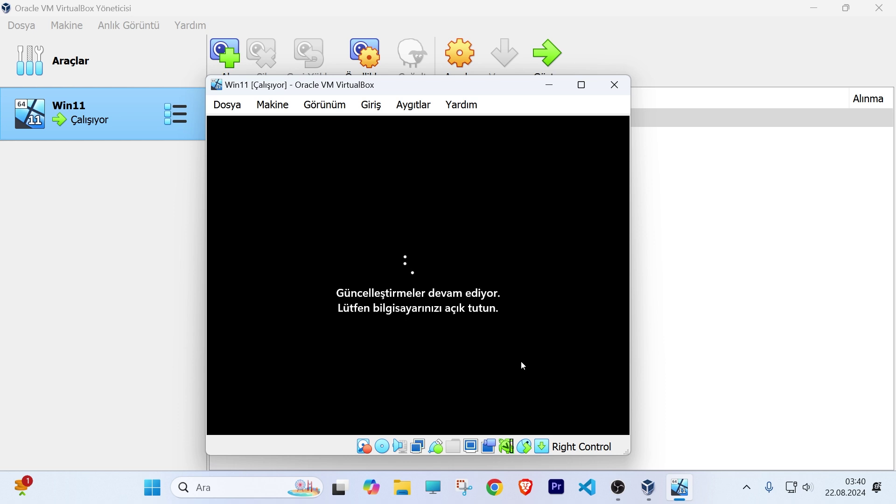